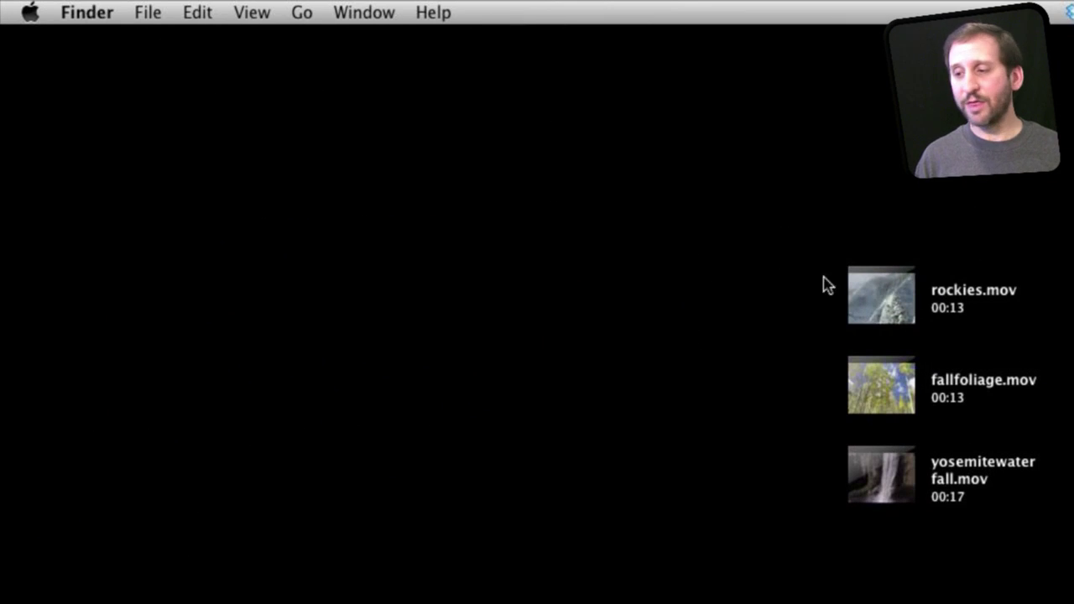
Open rockies.mov and move its movie window toward the top-left
mouse_move(884, 415)
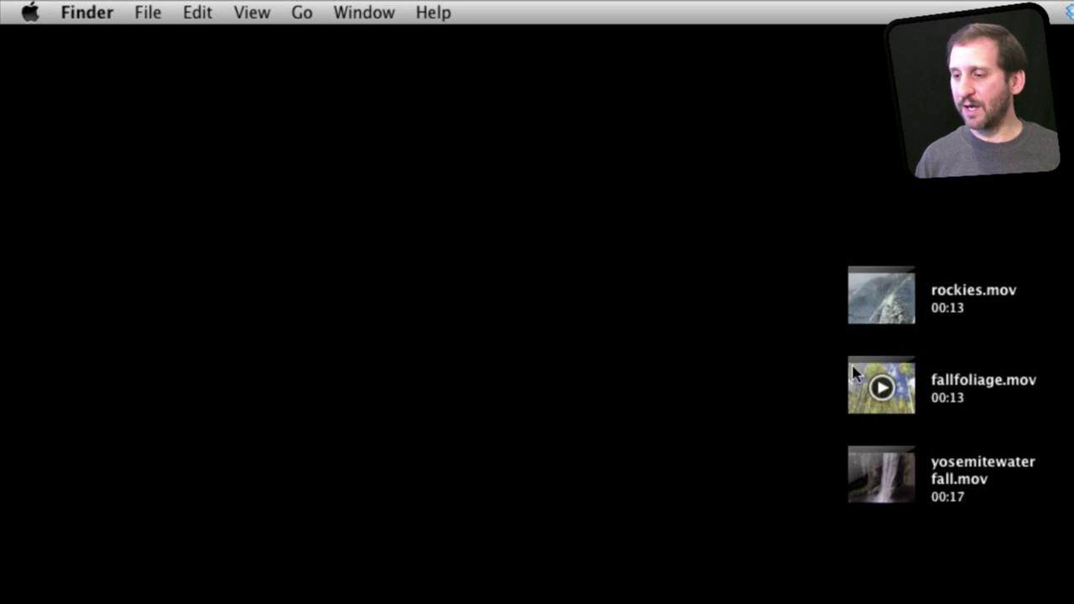
double_click(890, 287)
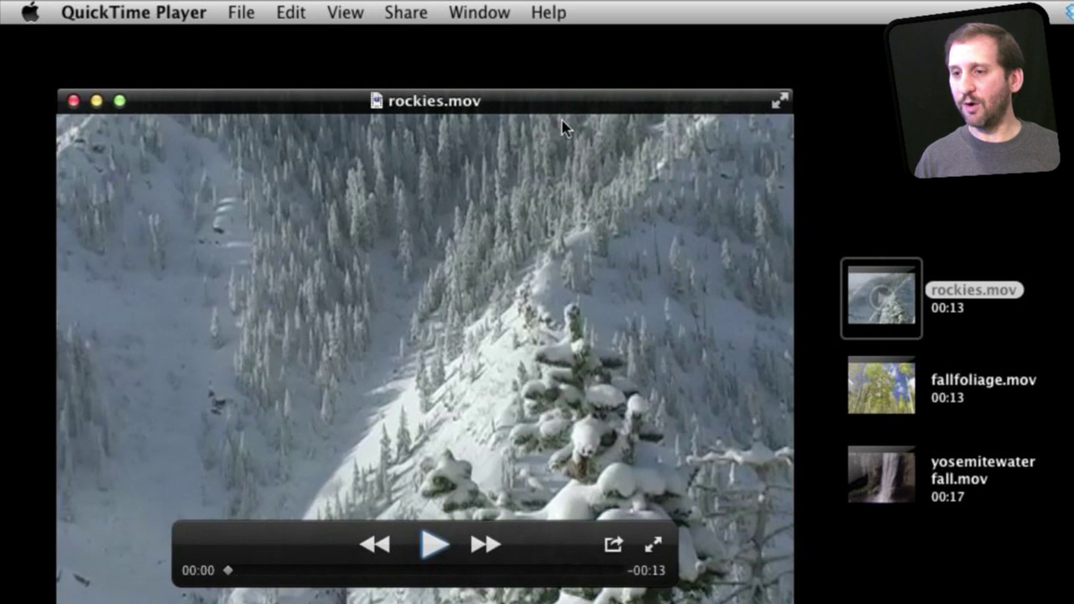
left_click_drag(515, 101, 467, 40)
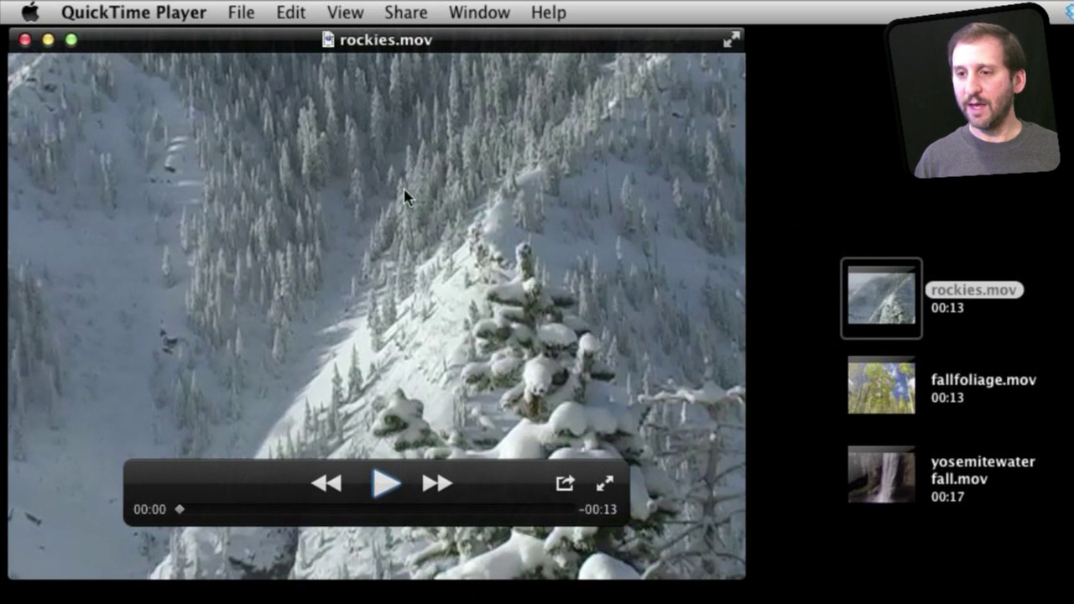
Append fallfoliage.mov after the rockies clip, then select each clip in the timeline
left_click(291, 12)
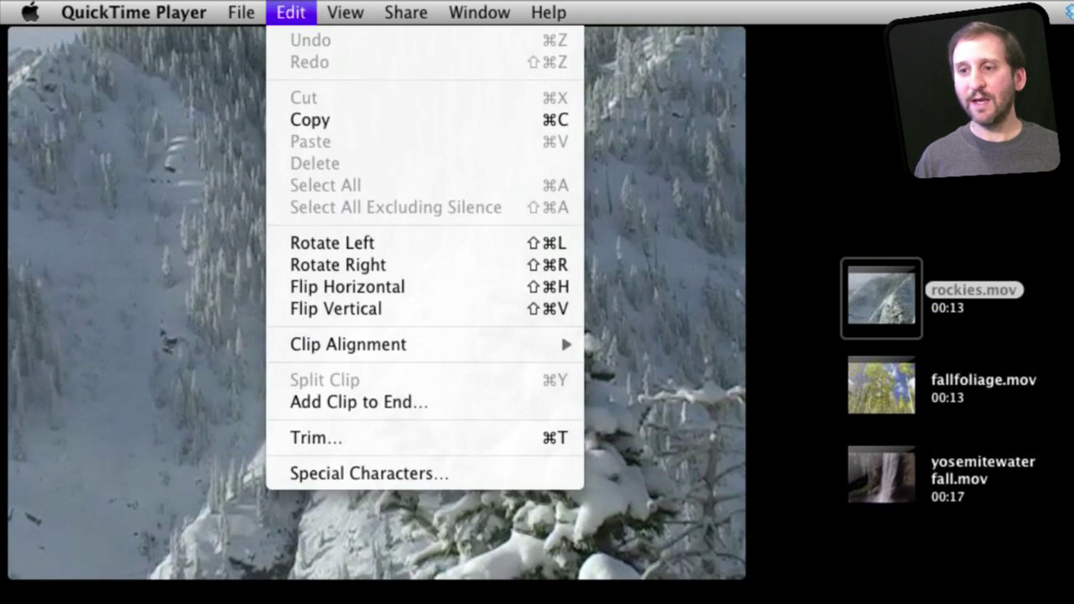
left_click(357, 401)
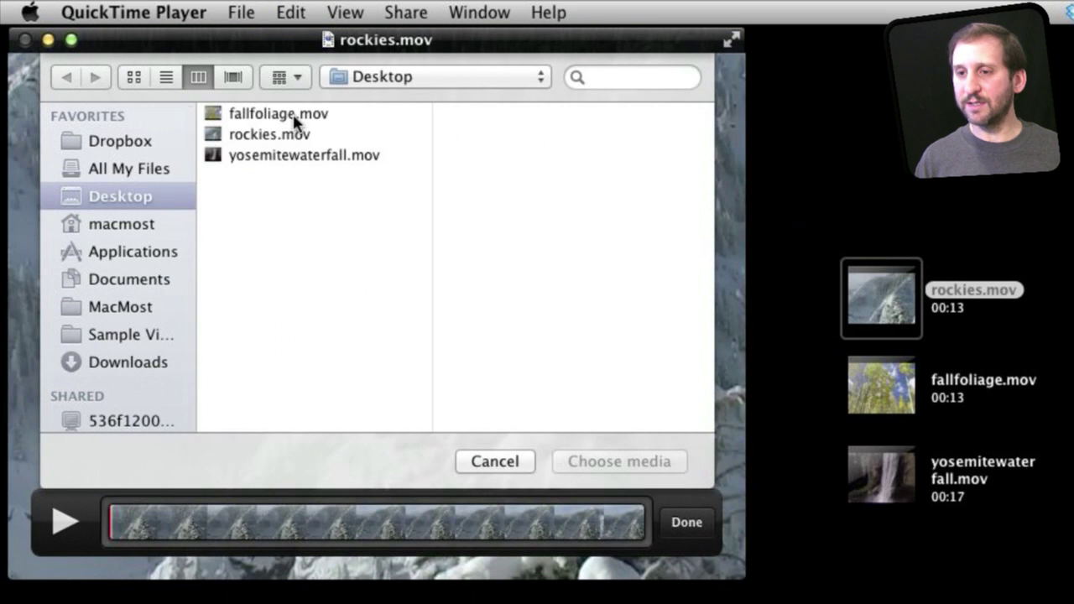
left_click(296, 114)
left_click(587, 458)
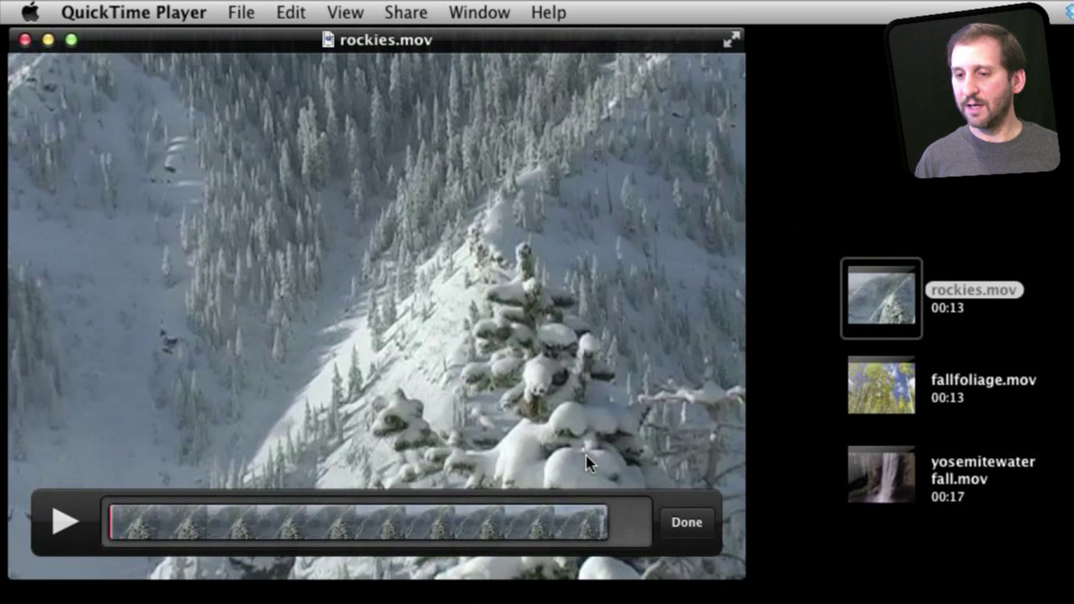
left_click(259, 521)
left_click(388, 527)
Drag the fallfoliage clip toward the front, ahead of the rockies clip
mouse_move(523, 522)
left_mouse_down()
mouse_move(276, 511)
mouse_move(209, 531)
mouse_move(187, 525)
mouse_move(546, 530)
mouse_move(535, 522)
left_mouse_up()
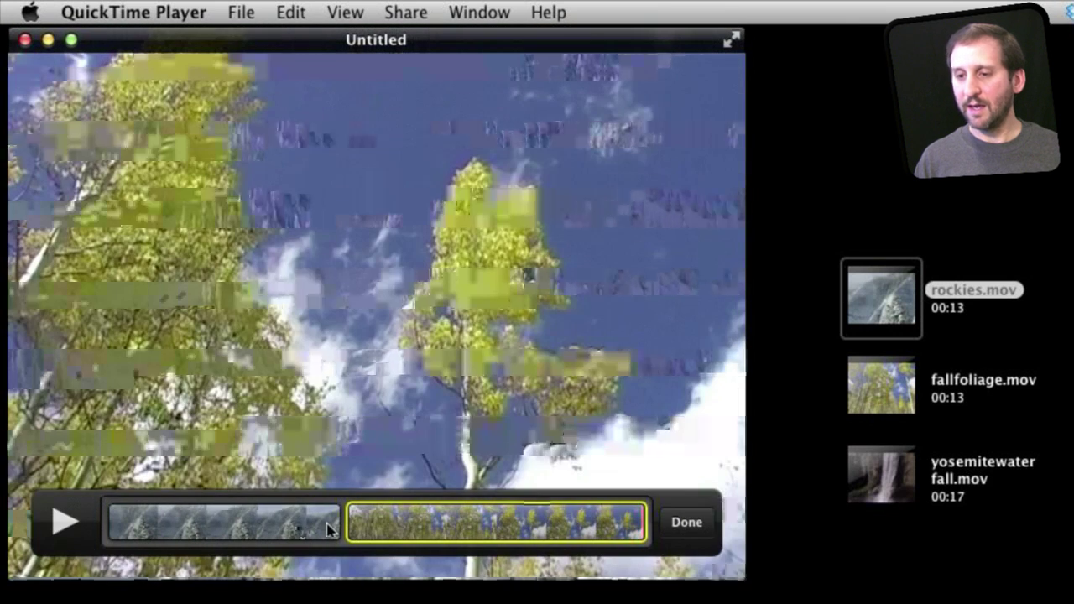
left_click(291, 12)
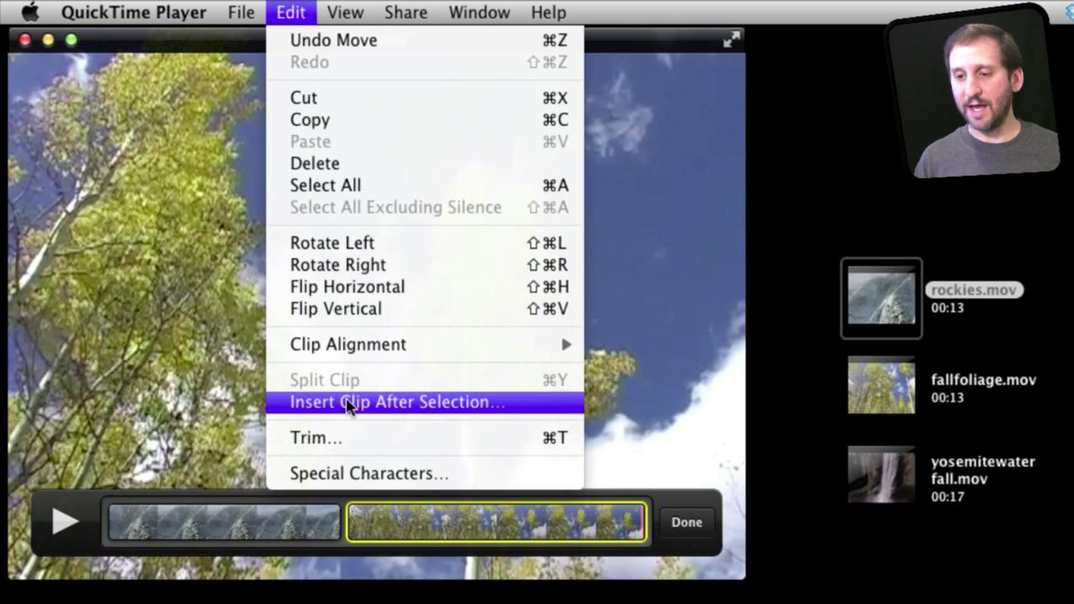
left_click(221, 559)
Insert yosemitewaterfall.mov after the selected rockies clip and select the new waterfall clip
left_click(261, 523)
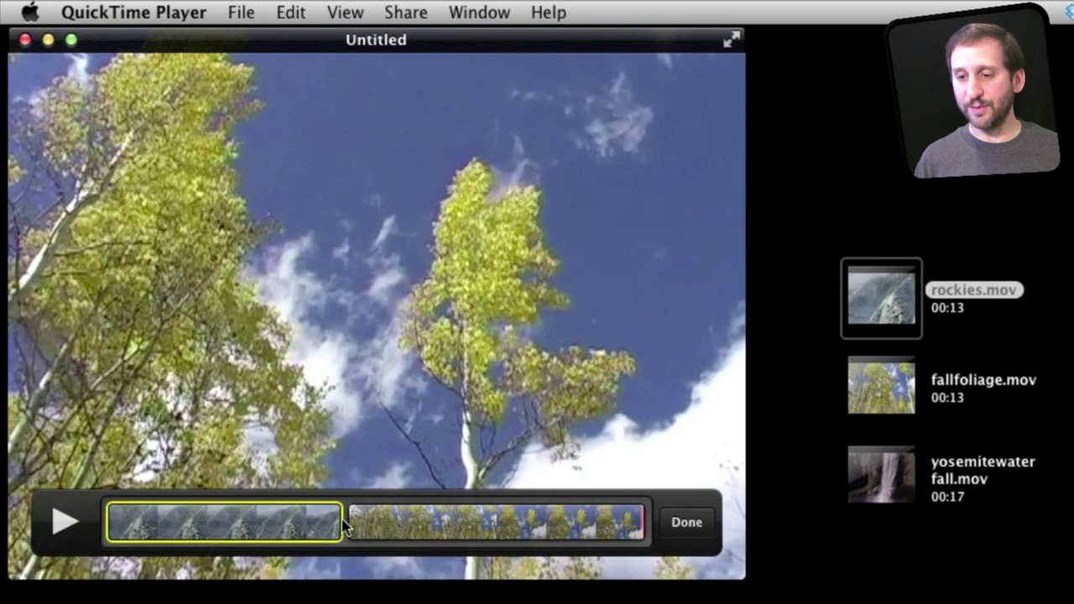
left_click(292, 13)
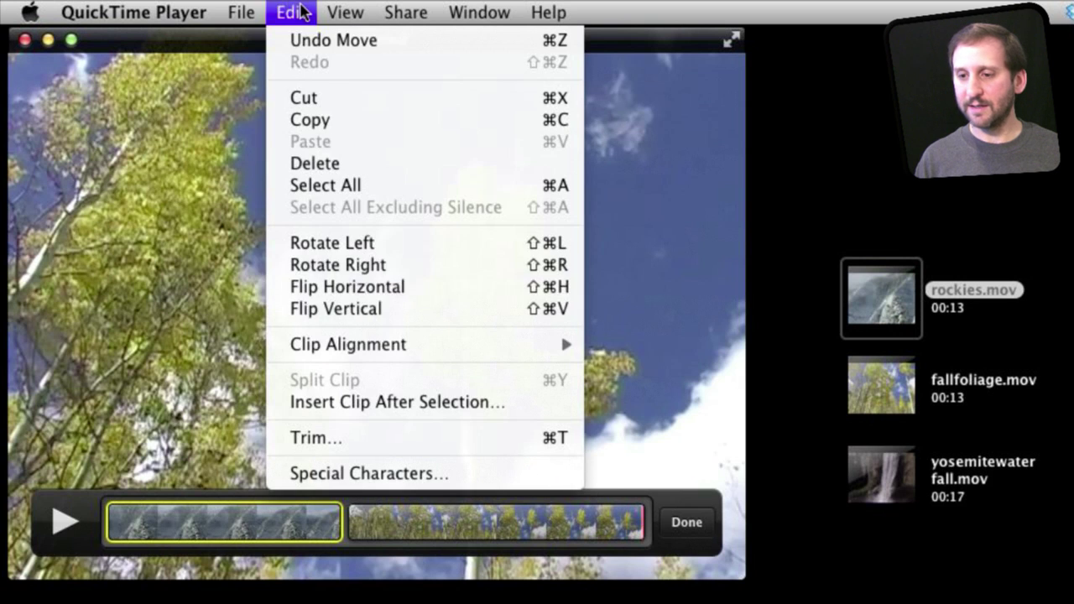
left_click(375, 402)
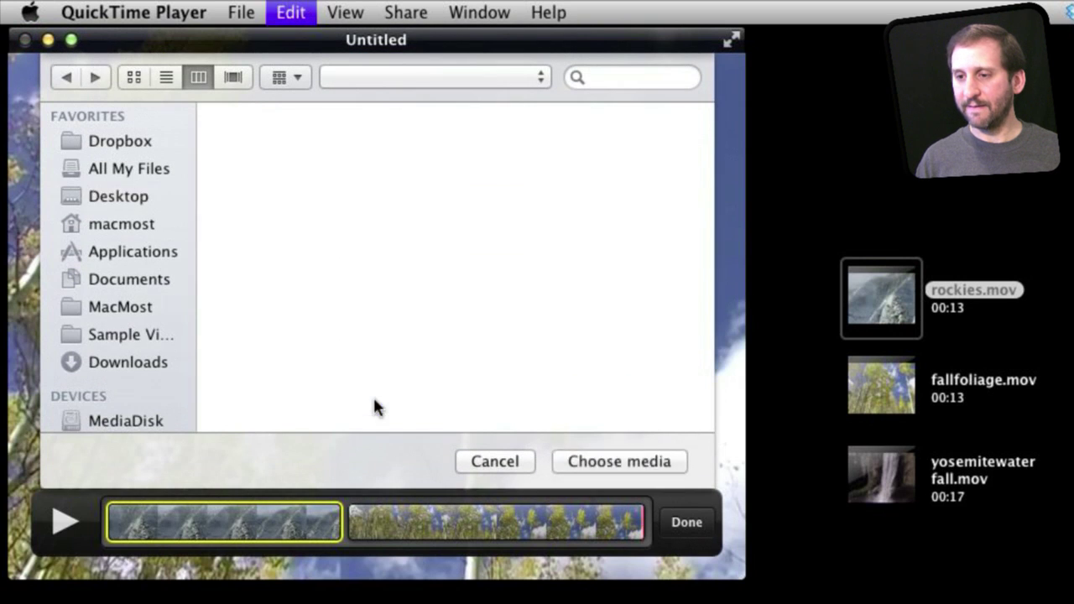
double_click(300, 159)
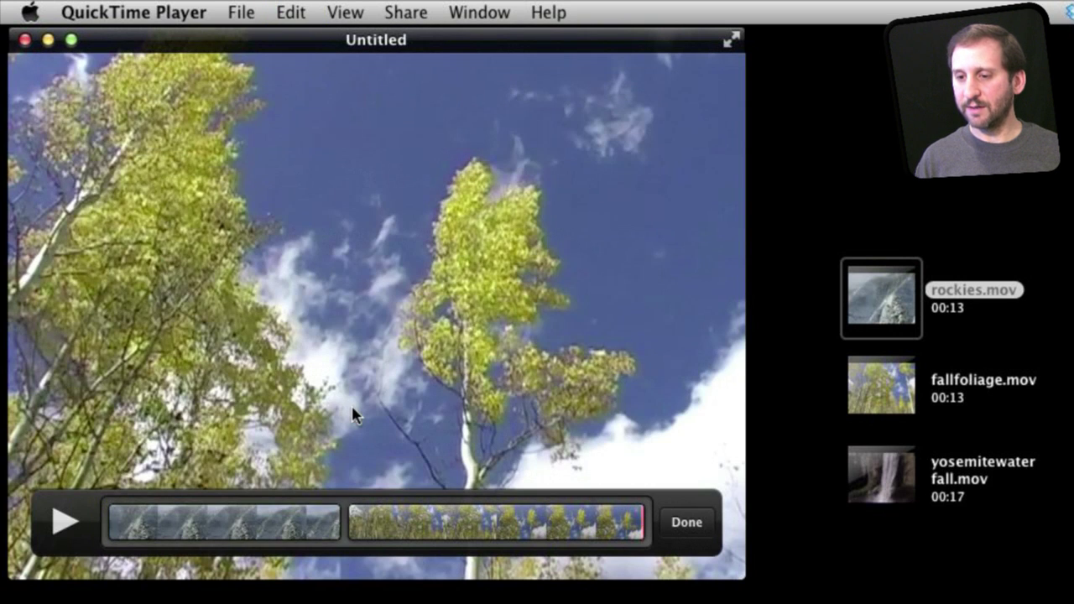
left_click(302, 526)
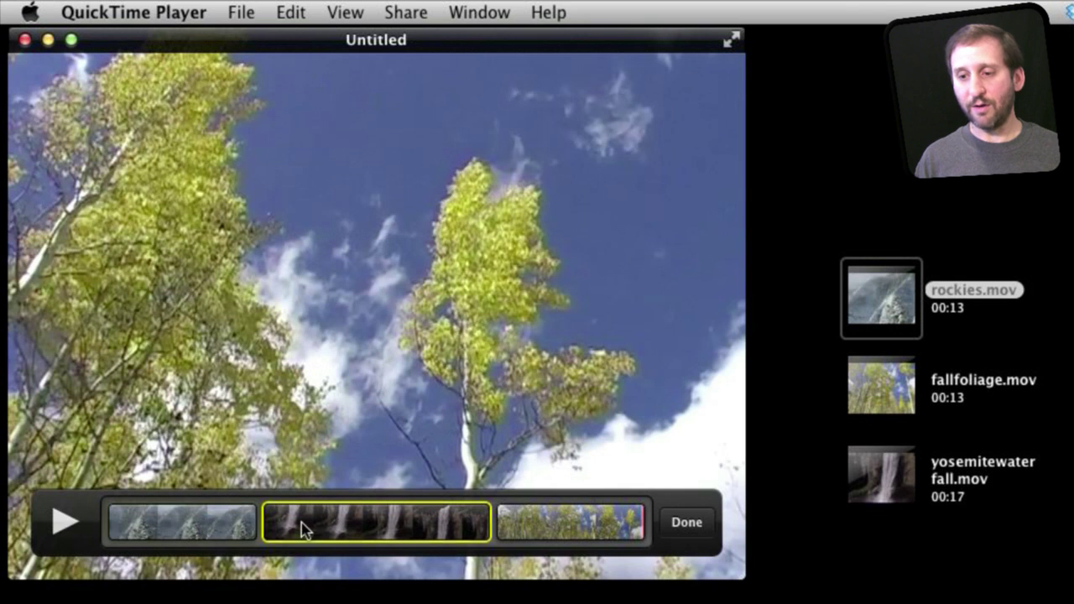
Play the three-clip movie to check it, stop, and finish editing with Done
left_click(72, 529)
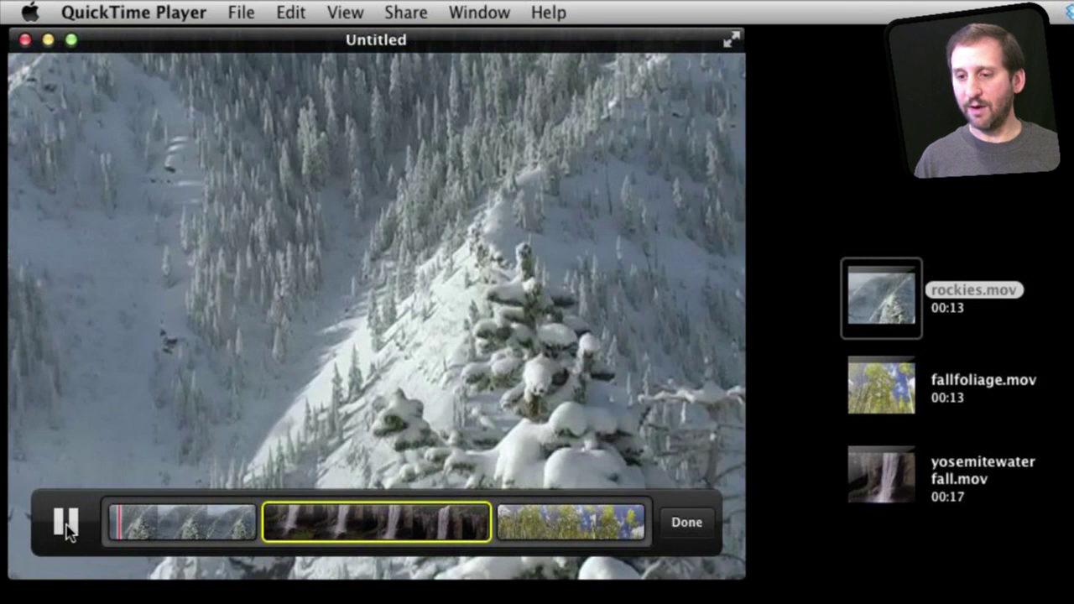
left_click(67, 528)
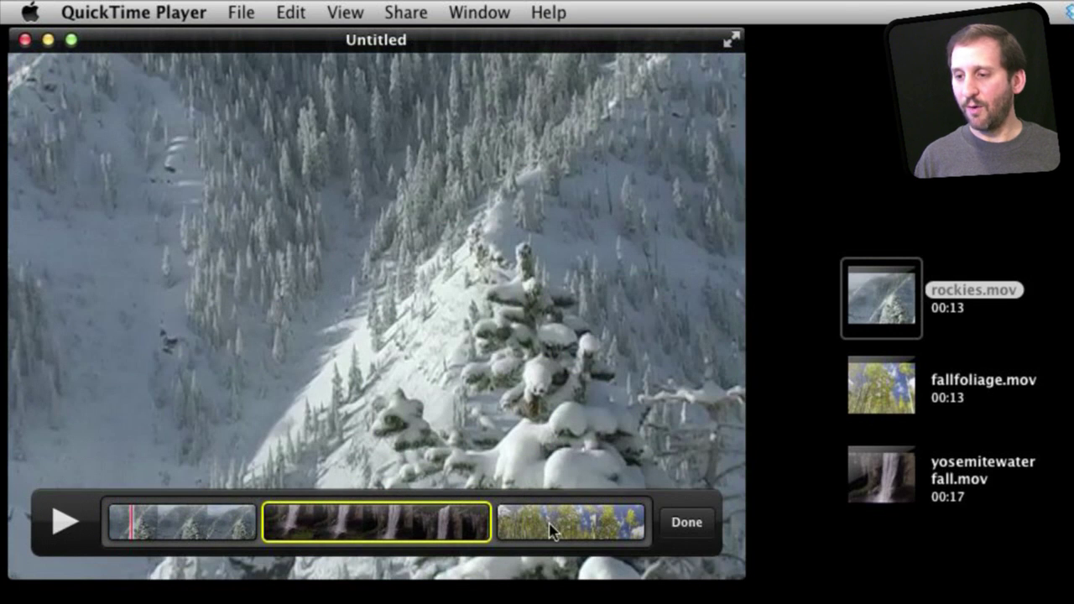
left_click(683, 522)
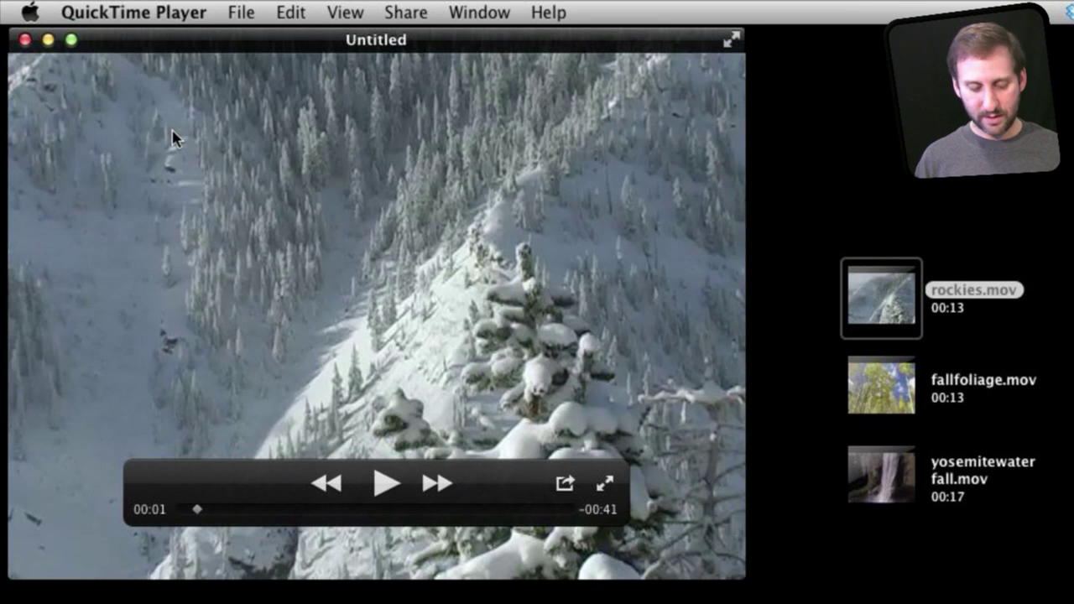
Try exporting the movie as 480p, switch back to iPod touch & iPhone 3GS, then cancel
left_click(239, 13)
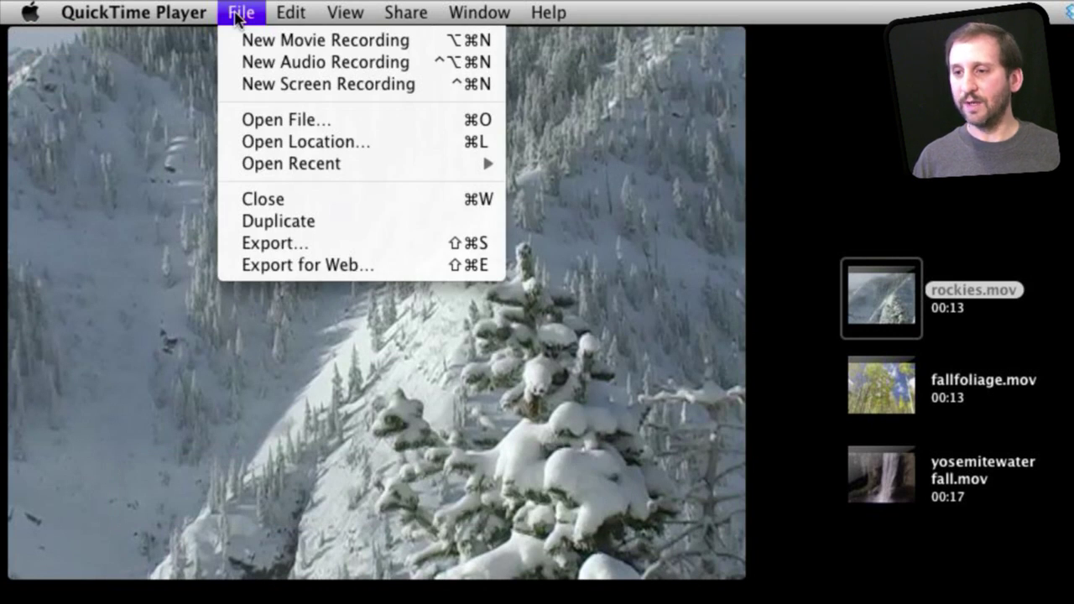
left_click(295, 243)
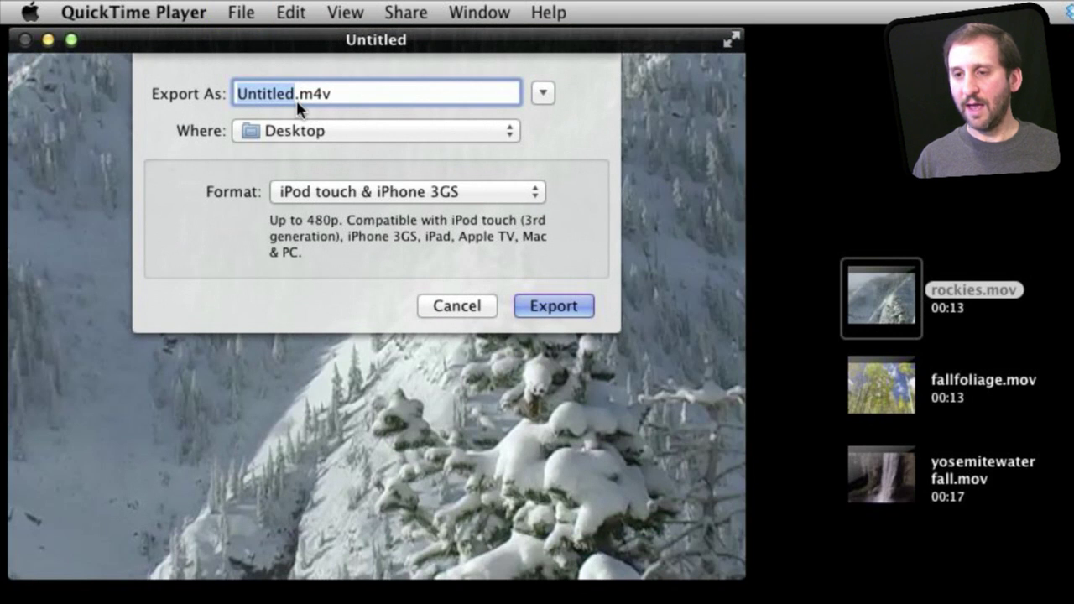
left_click(347, 192)
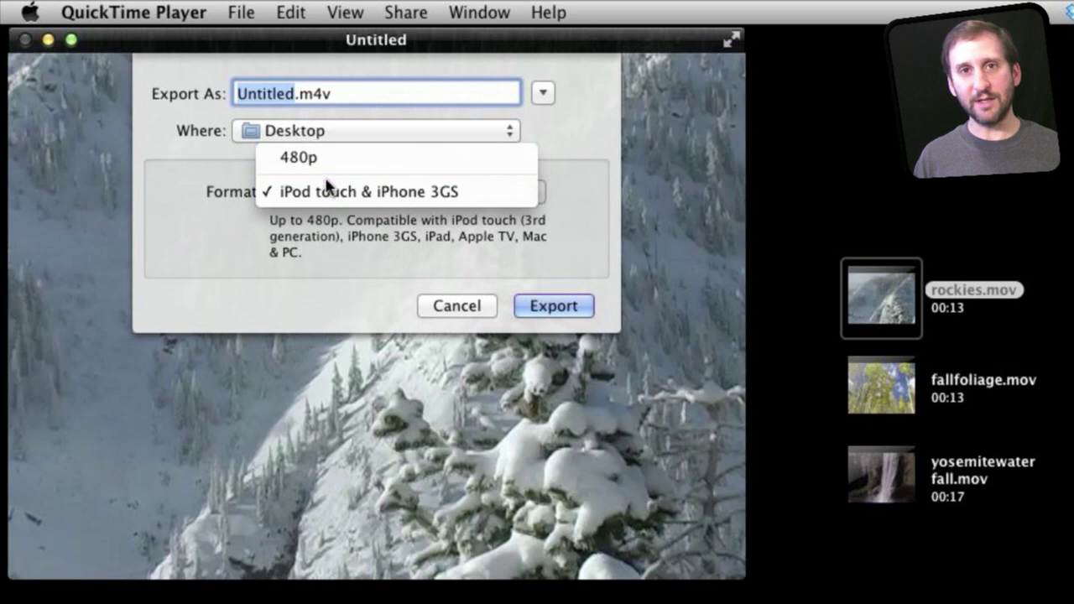
left_click(319, 160)
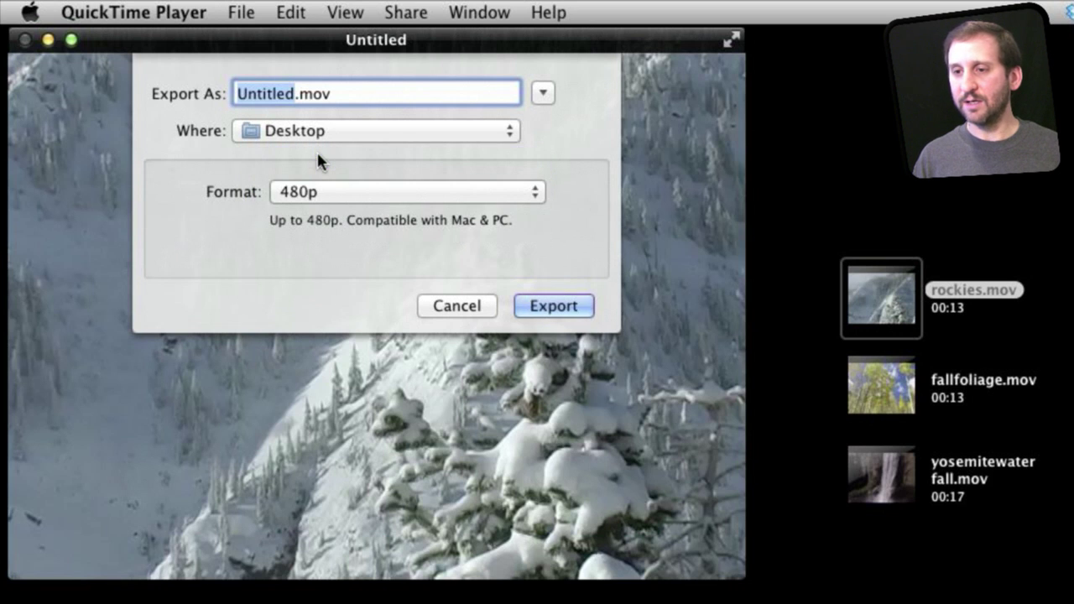
left_click(388, 195)
left_click(386, 224)
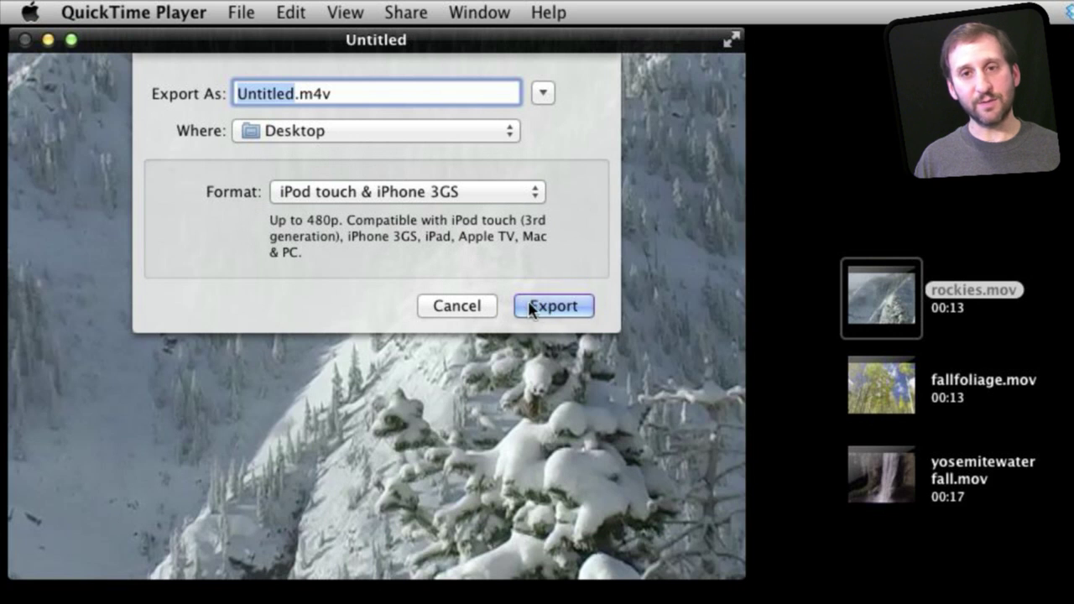
left_click(464, 308)
Glance at the Share menu, quit QuickTime Player, and reopen rockies.mov alone, window top-left
left_click(402, 11)
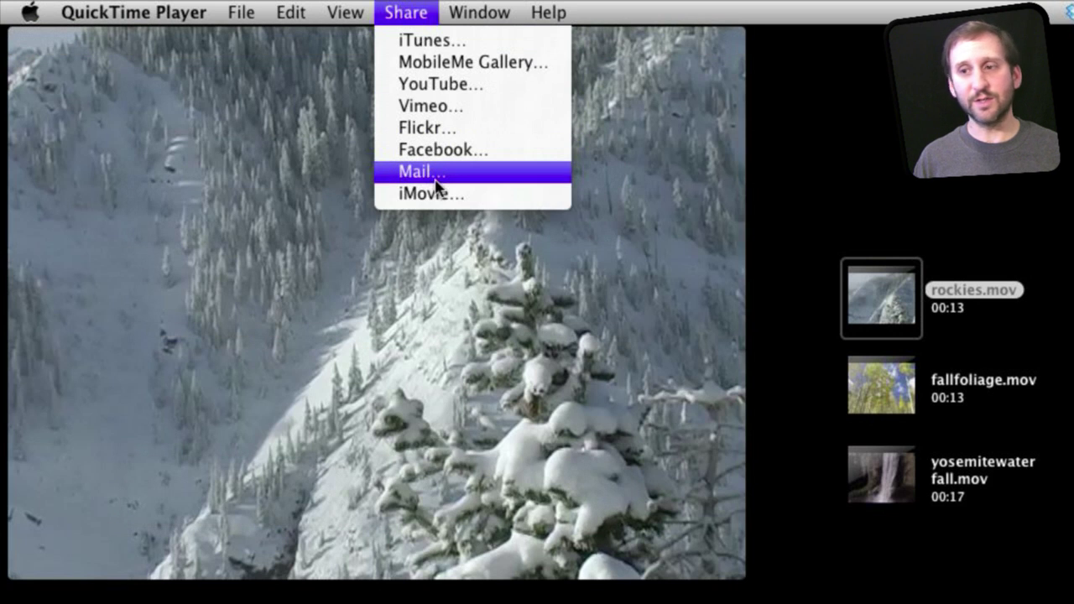
left_click(402, 11)
key("super+q")
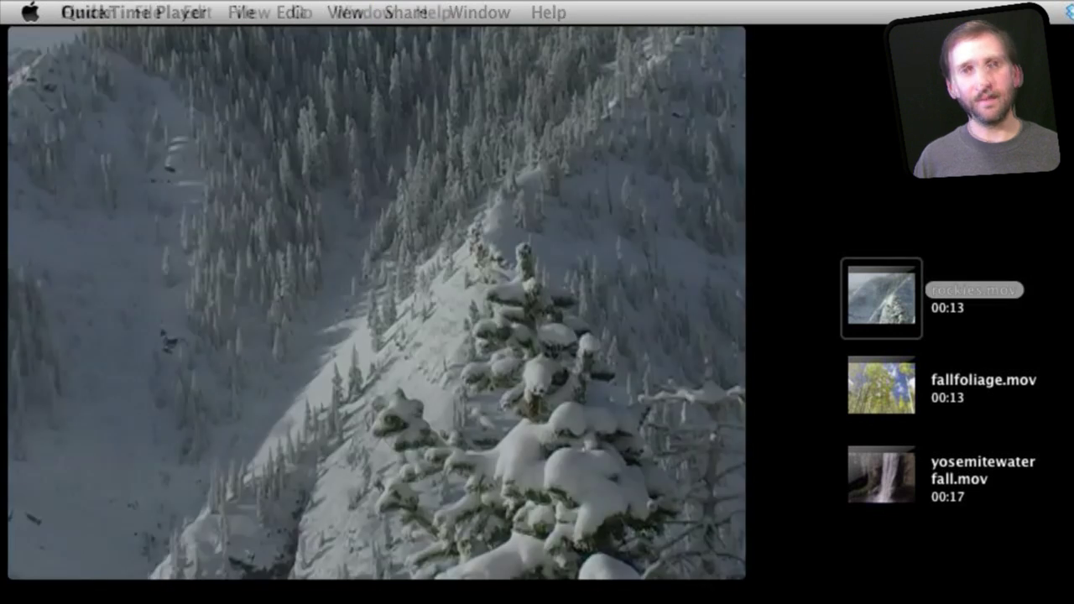
double_click(876, 281)
left_click_drag(419, 96, 358, 38)
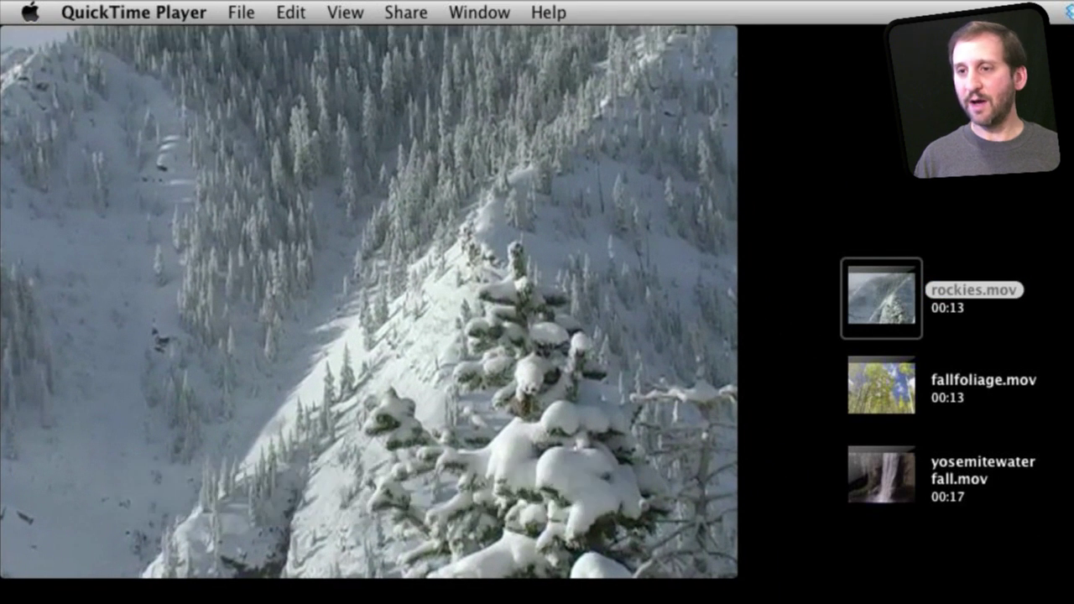
Trim rockies.mov to a roughly 5-second middle section starting at 00:03.01
left_click(289, 12)
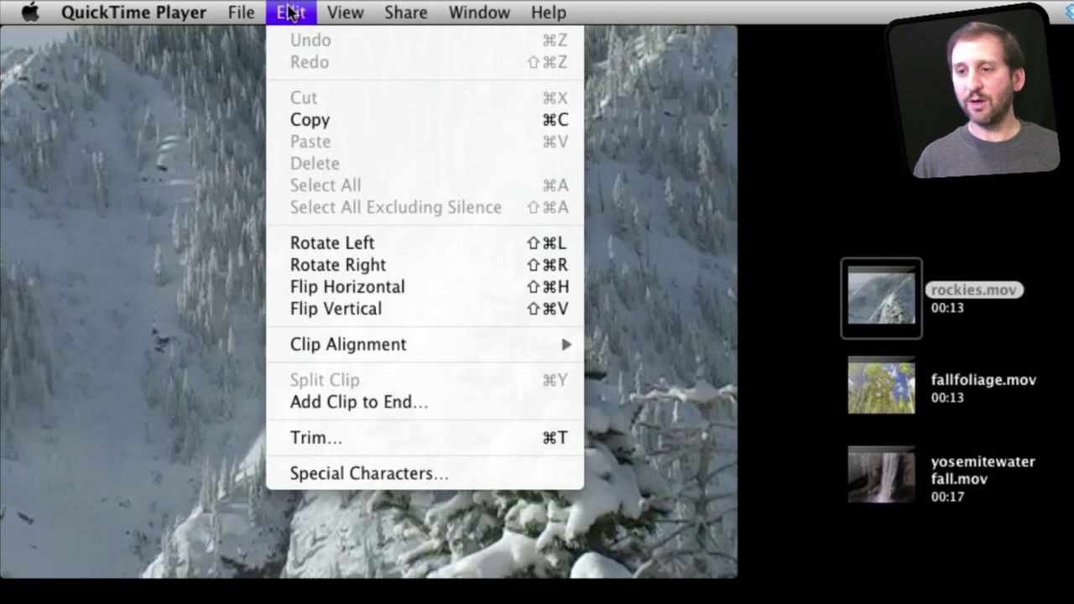
left_click(327, 437)
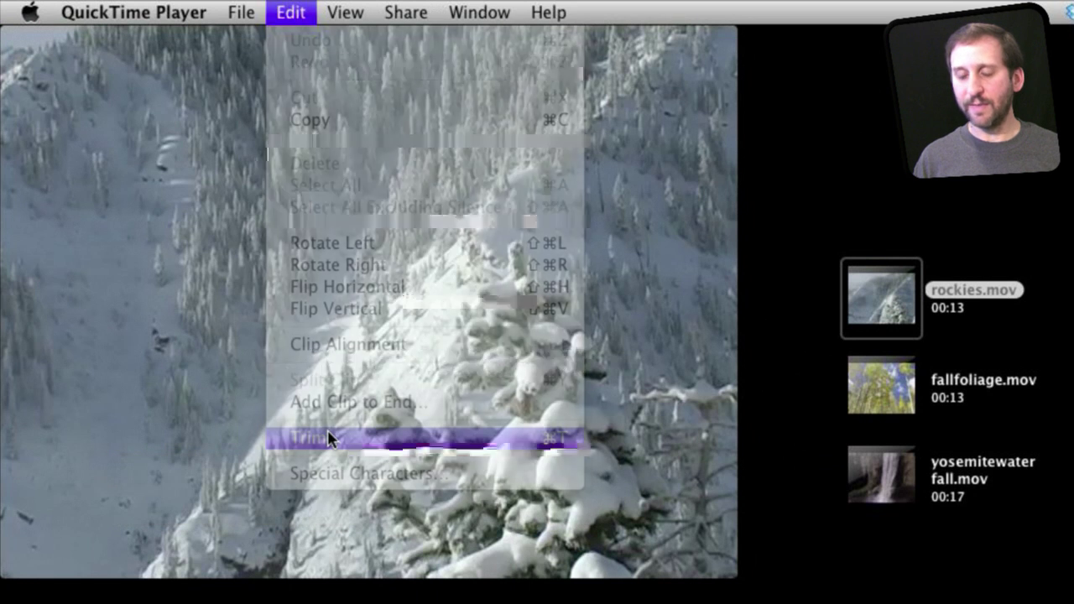
left_click_drag(100, 517, 233, 524)
left_click_drag(631, 521, 436, 518)
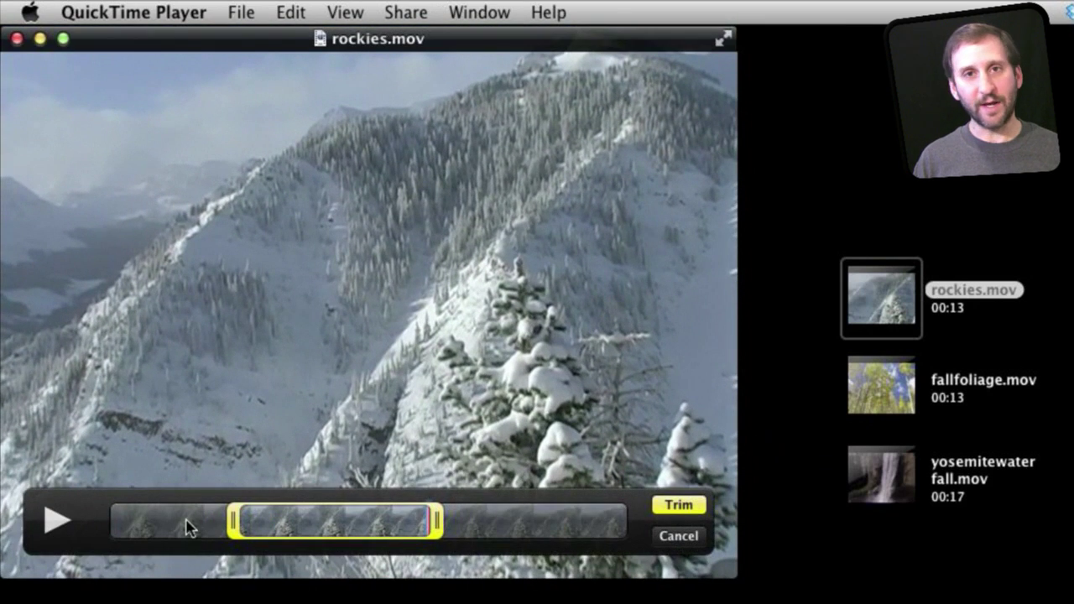
mouse_move(356, 534)
left_mouse_down()
mouse_move(344, 522)
mouse_move(420, 518)
mouse_move(283, 517)
mouse_move(345, 521)
left_mouse_up()
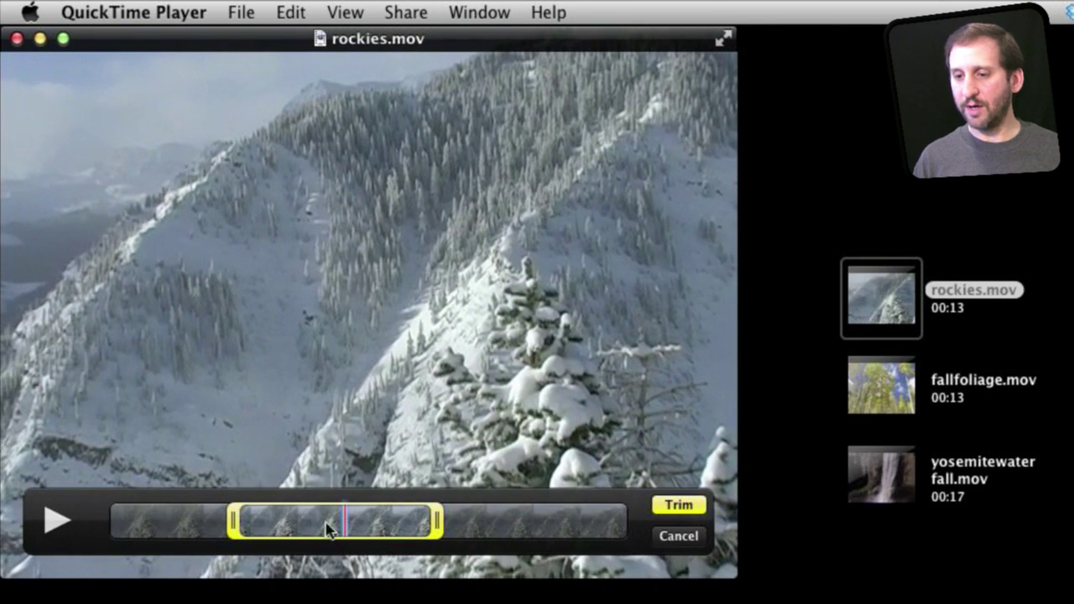
left_click_drag(435, 520, 463, 520)
left_click(694, 508)
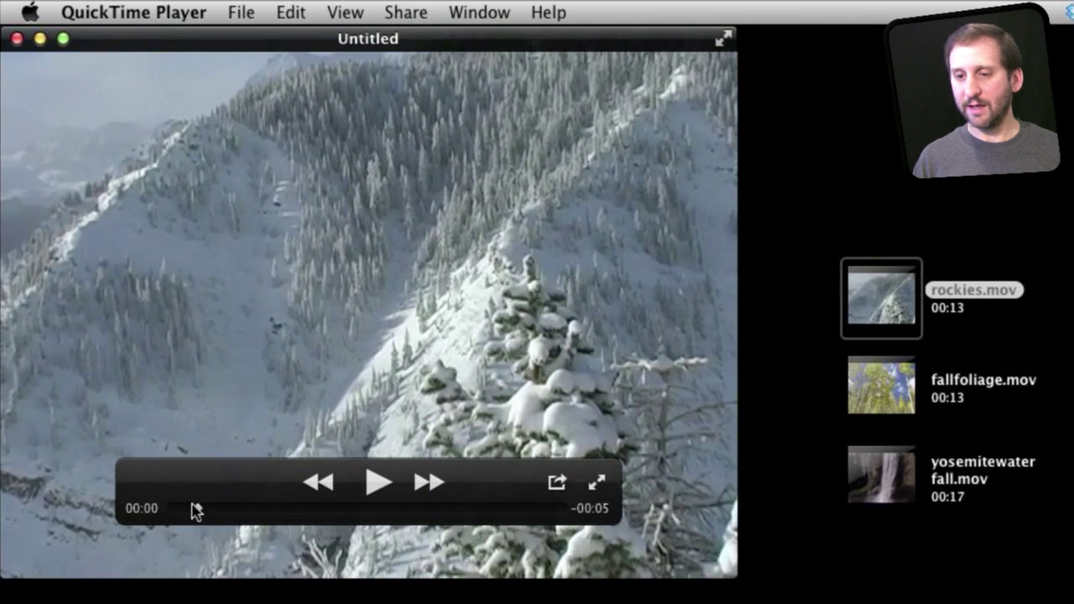
Reopen the original 13-second rockies.mov, move its window top-left, and scrub to about 00:07
double_click(880, 292)
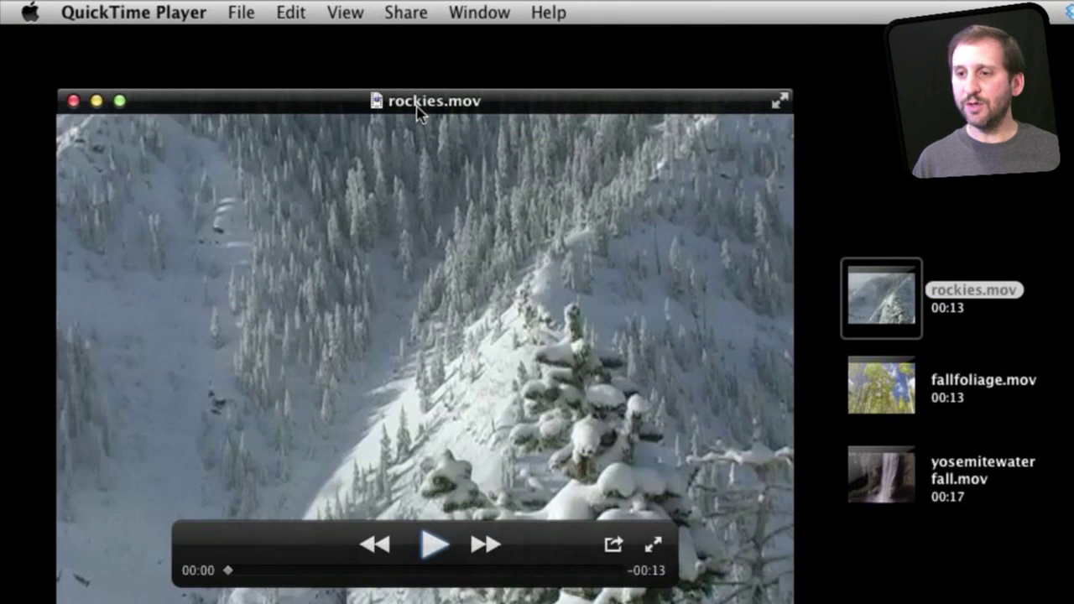
left_click_drag(417, 111, 366, 43)
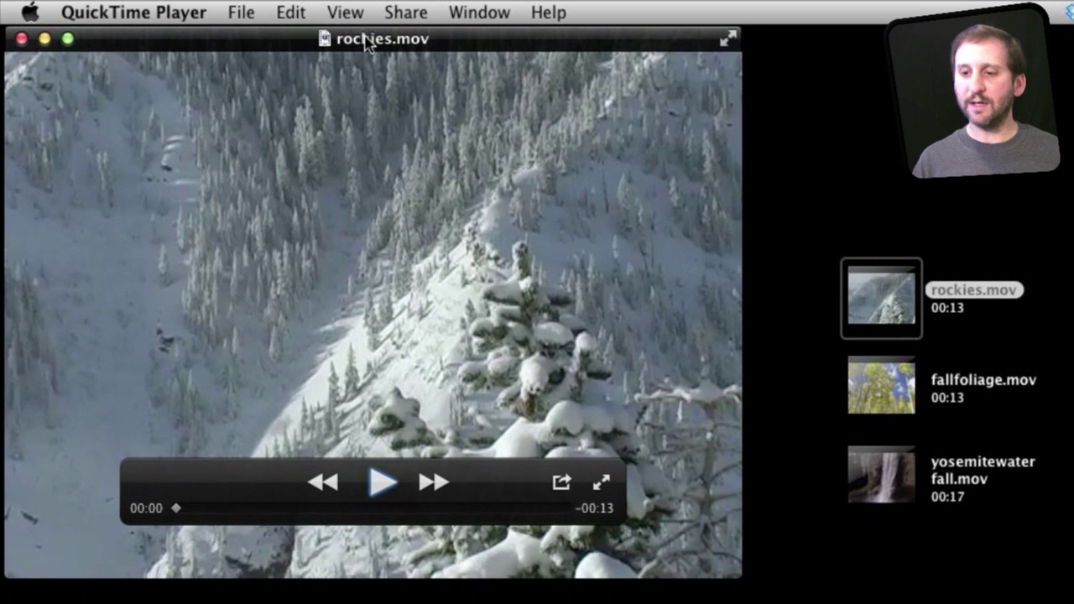
left_click_drag(280, 507, 386, 509)
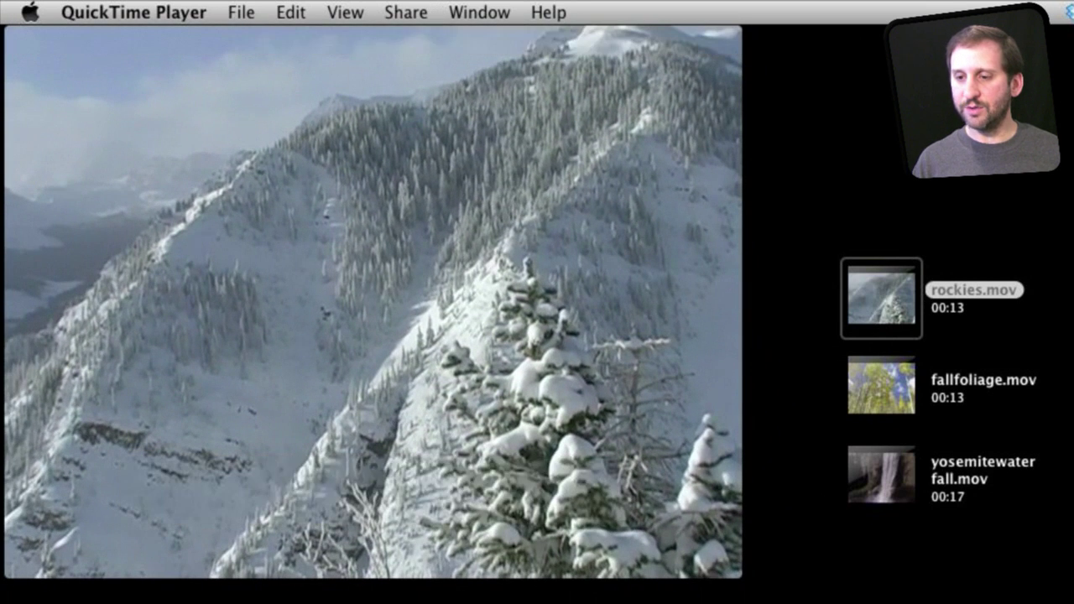
left_click(290, 11)
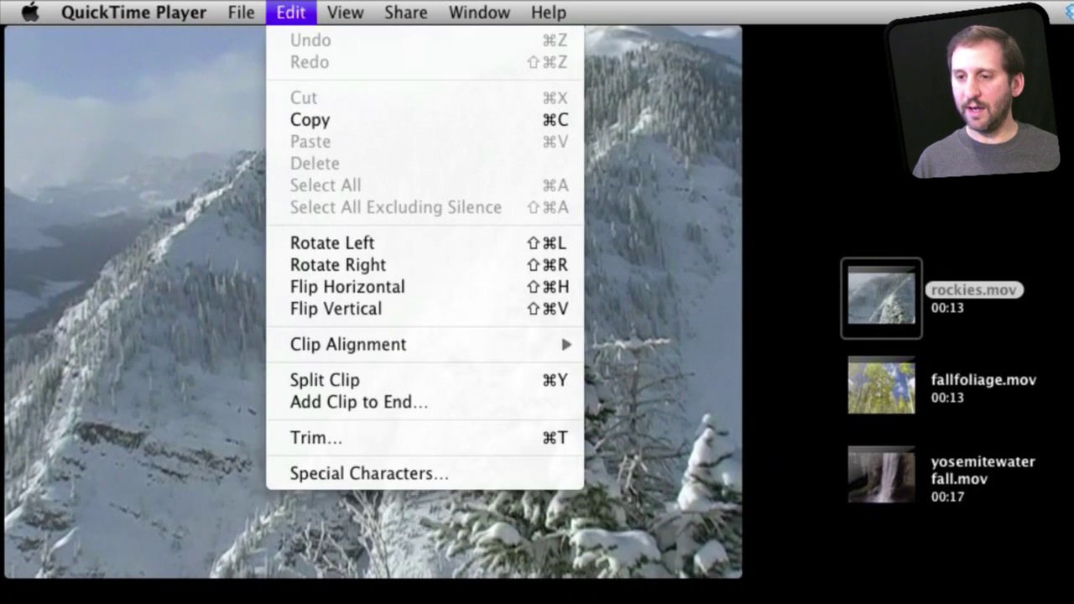
Split the rockies clip at 00:07 and select its first half
left_click(329, 379)
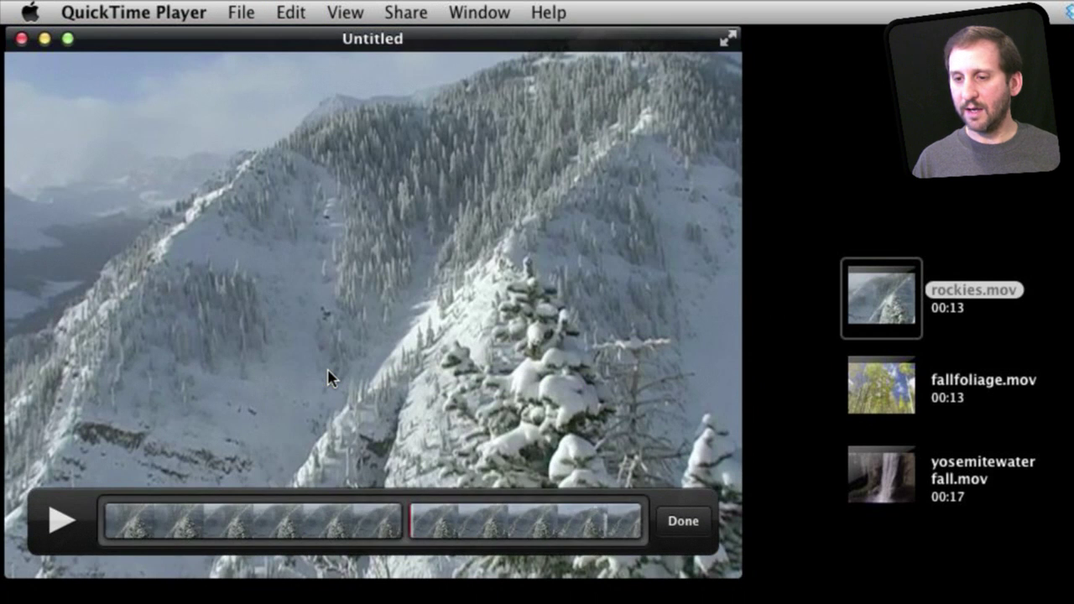
left_click(377, 523)
left_click(495, 523)
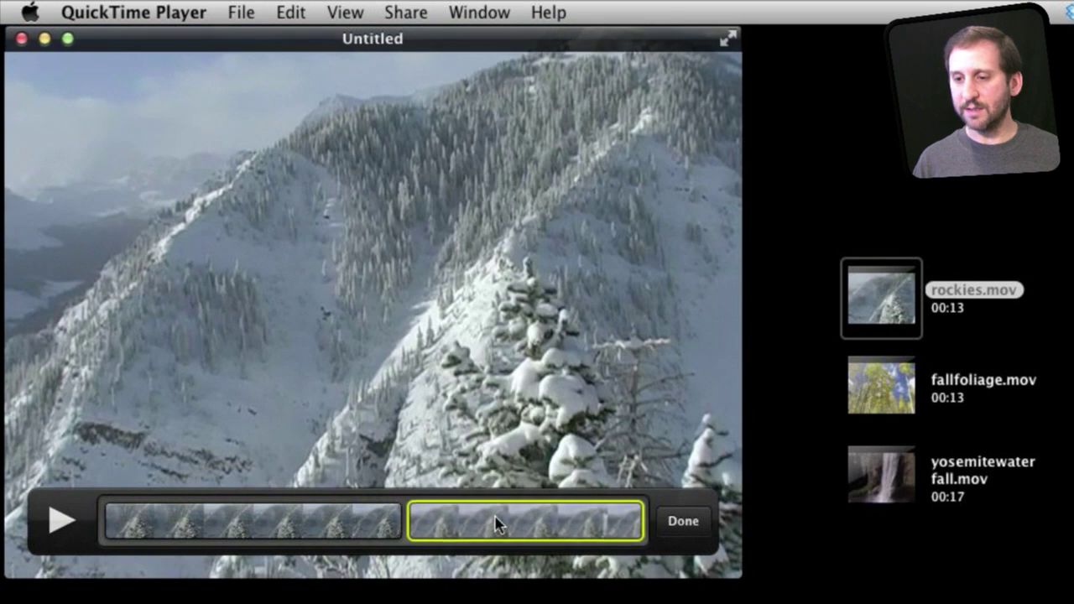
left_click(344, 530)
Insert yosemitewaterfall.mov after the first rockies half, then drag it behind both rockies halves
left_click(290, 12)
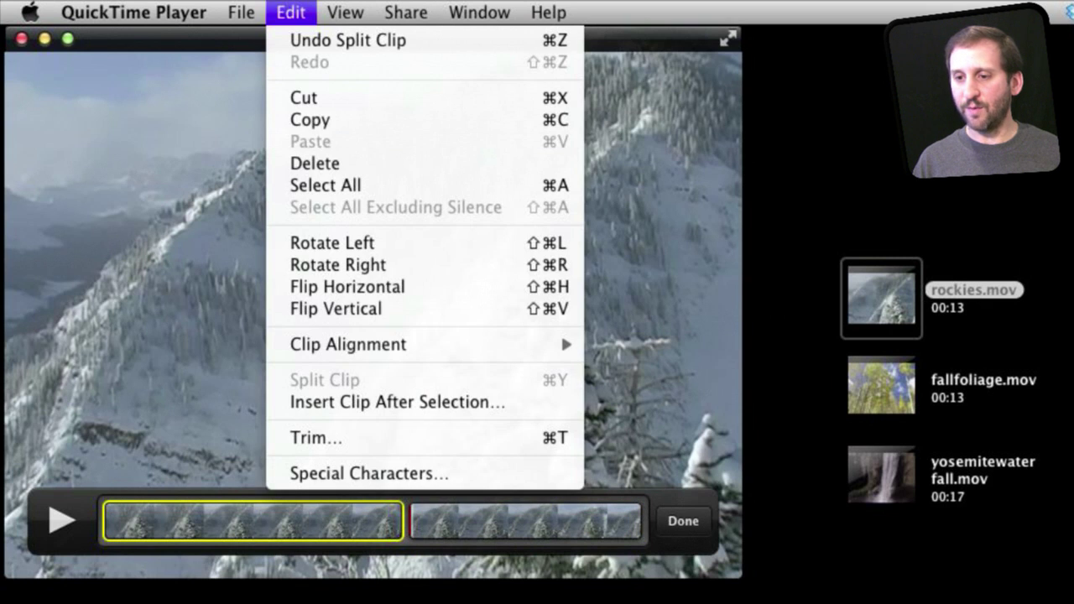
left_click(328, 403)
left_click(318, 156)
double_click(319, 159)
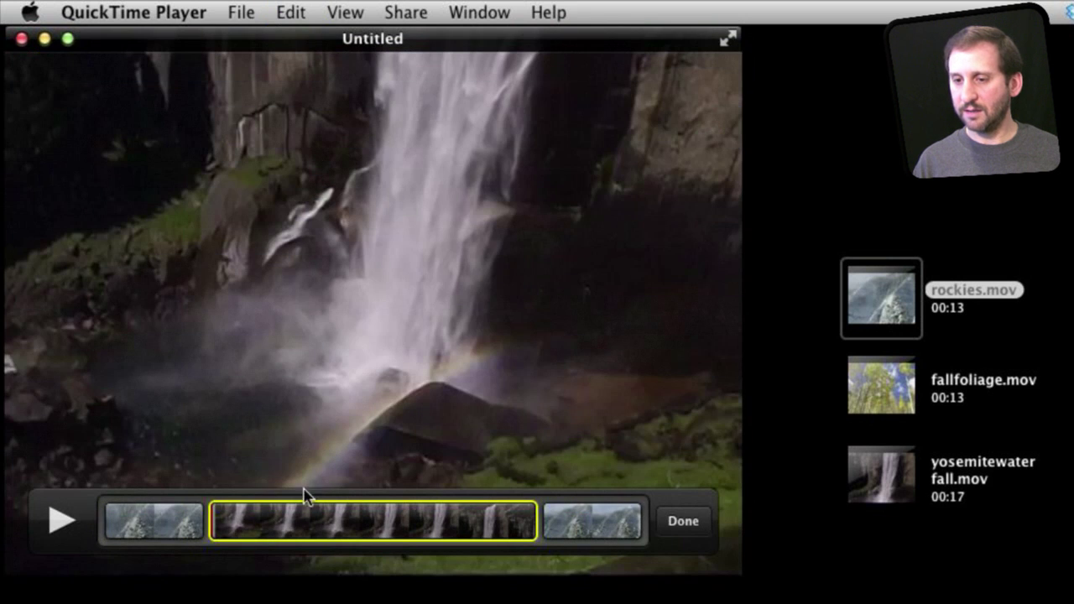
left_click(179, 528)
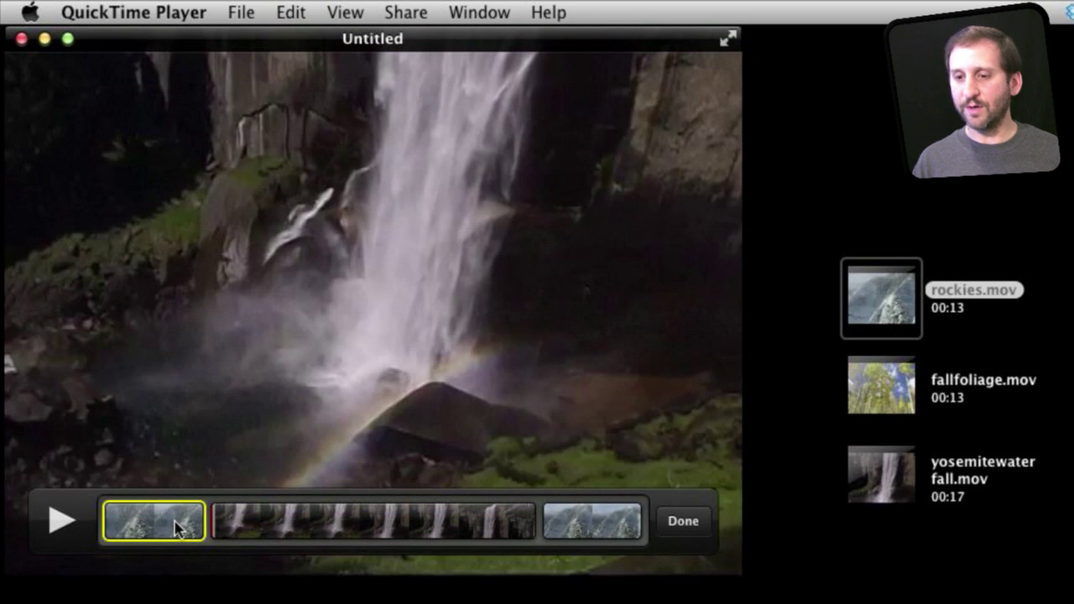
left_click_drag(569, 530, 311, 527)
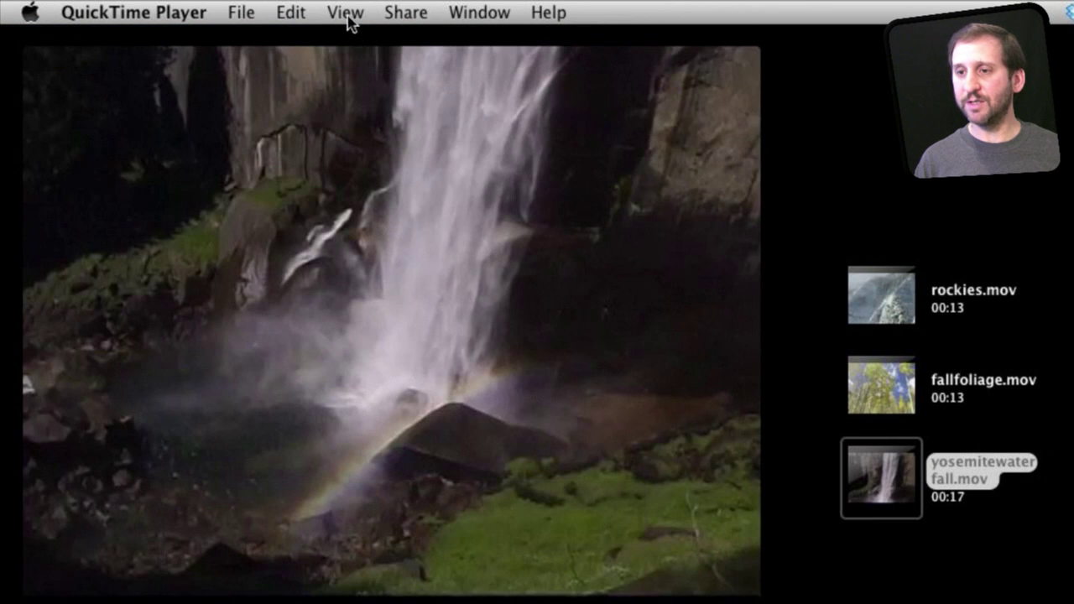
Rotate the yosemitewaterfall video right by a quarter turn into portrait orientation
left_click(290, 11)
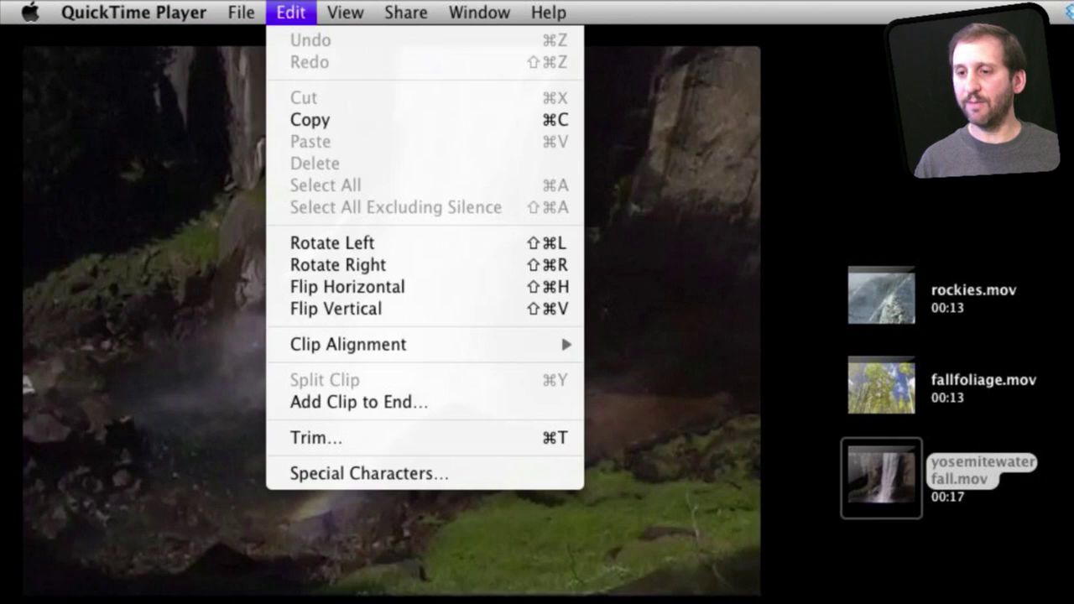
left_click(359, 265)
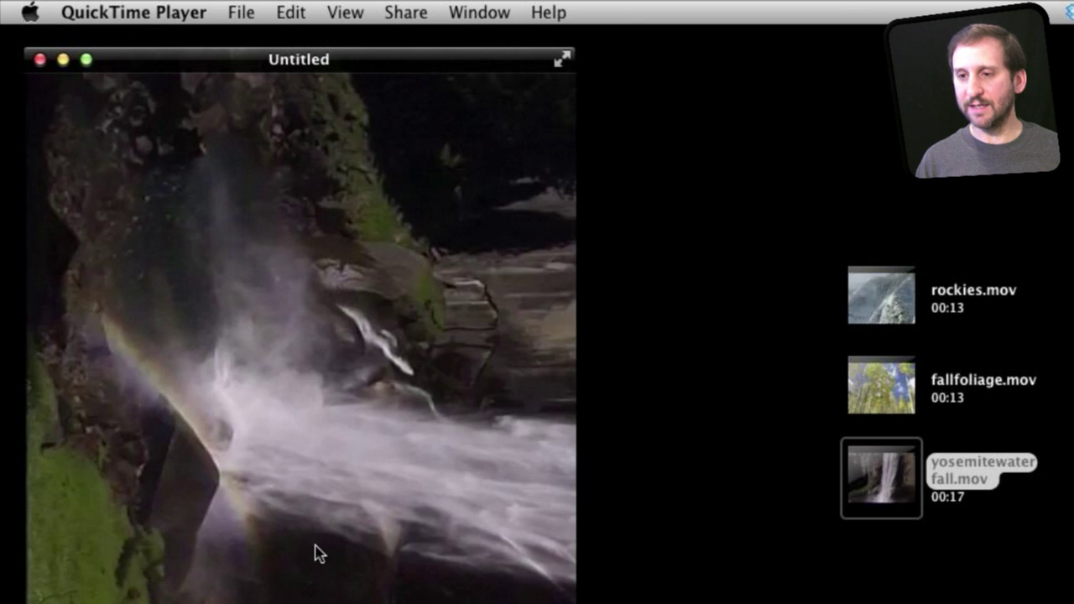
left_click(294, 19)
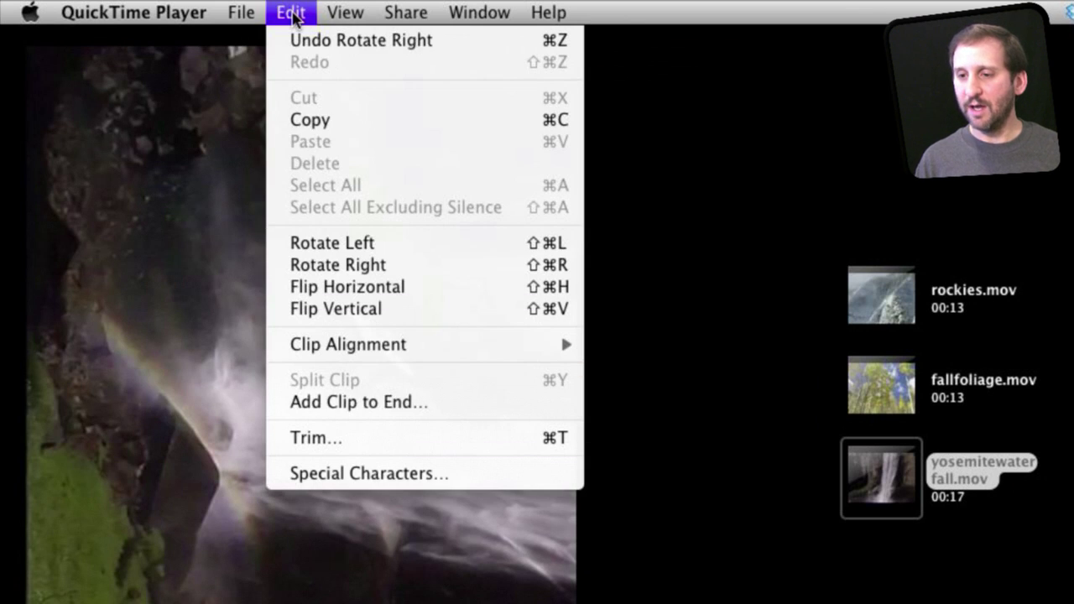
mouse_move(348, 348)
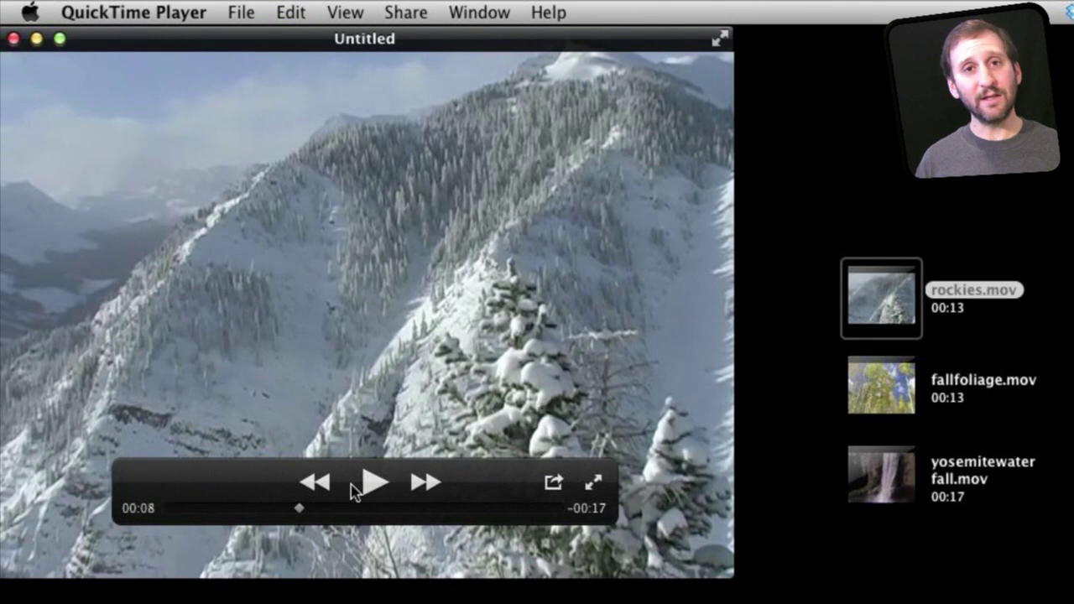
Show the movie's clips and split the rockies clip in two with Cmd+Y
left_click(345, 12)
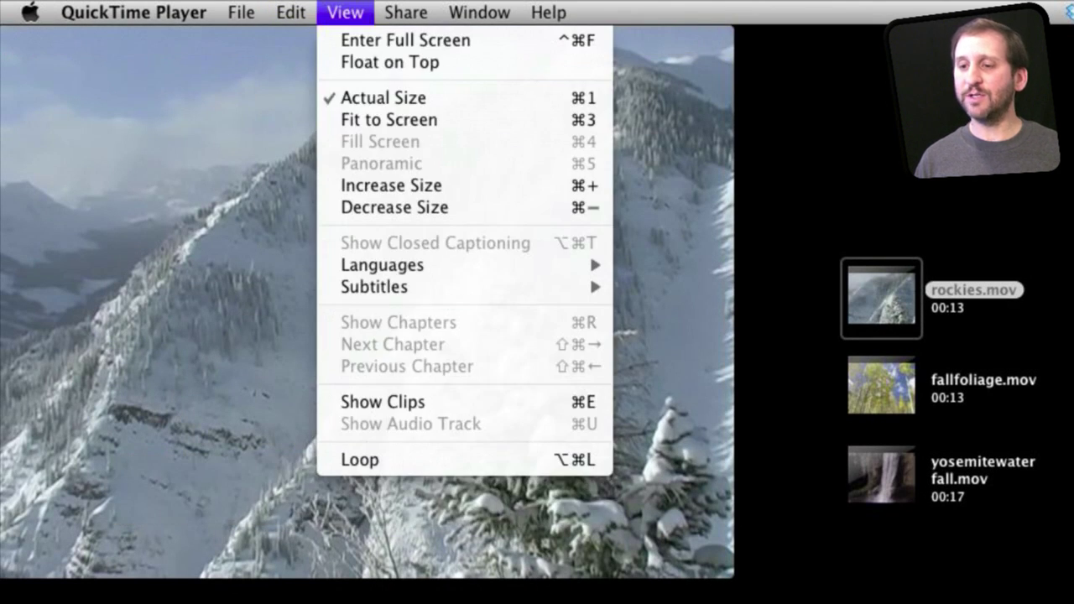
left_click(395, 403)
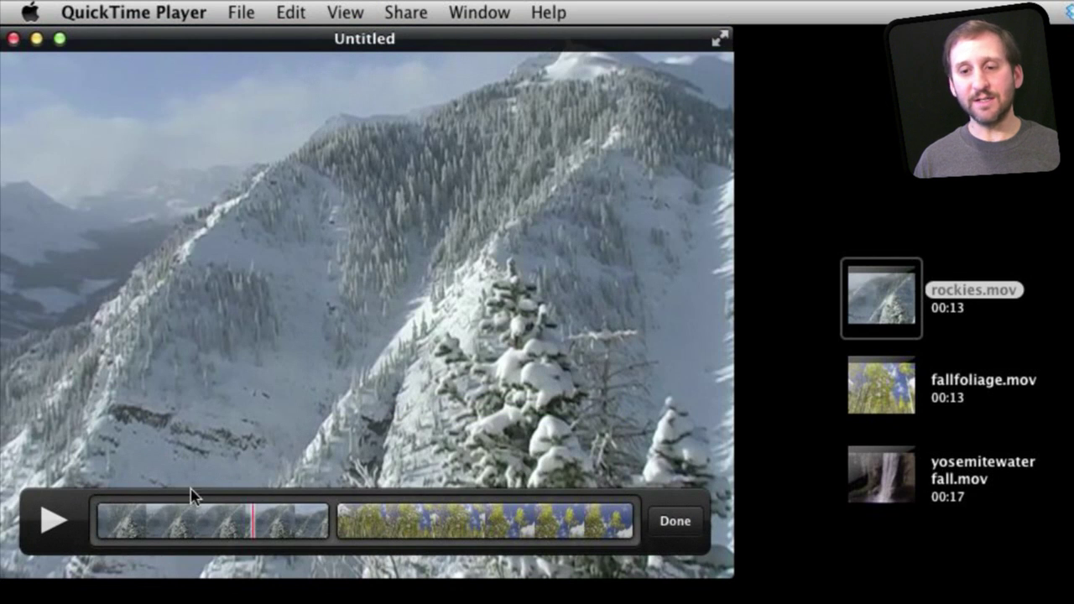
left_click(237, 527)
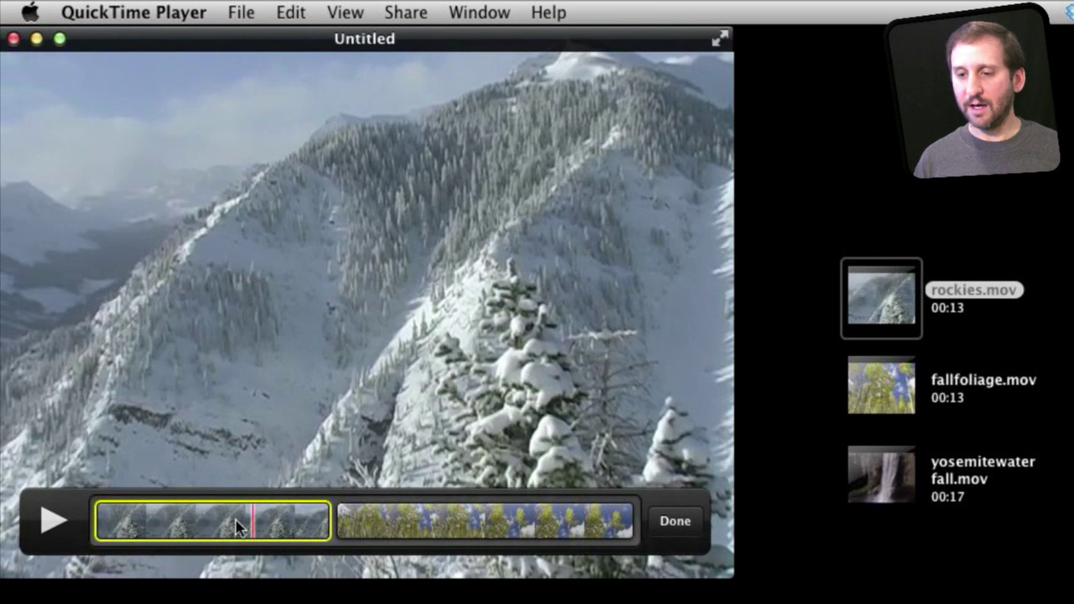
left_click_drag(252, 519, 201, 531)
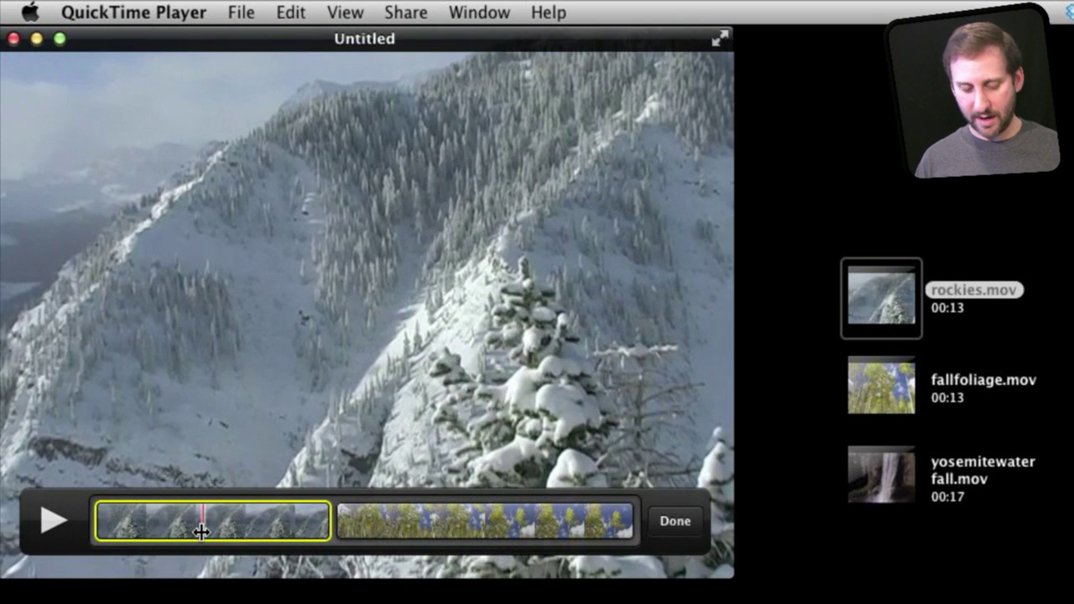
key("super+y")
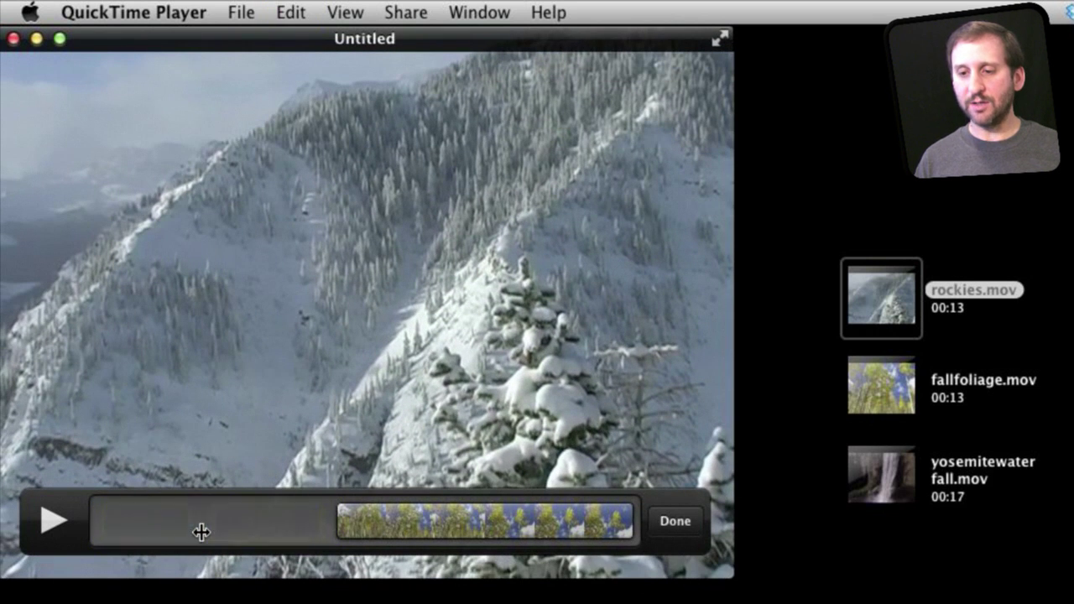
Split the fall foliage clip and move its first half between the two rockies pieces
left_click(394, 530)
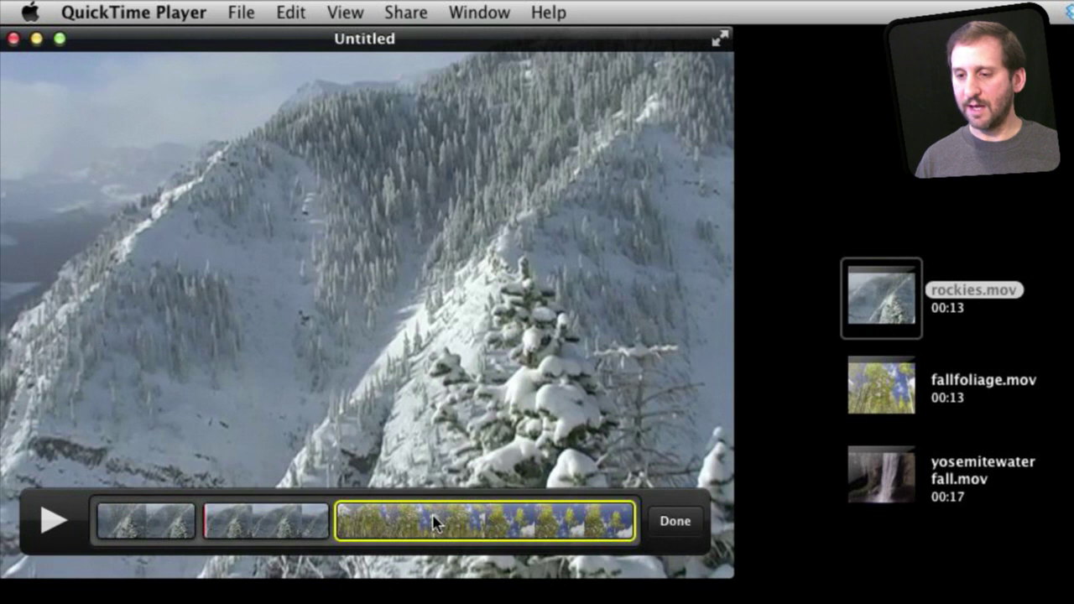
left_click_drag(202, 513, 472, 518)
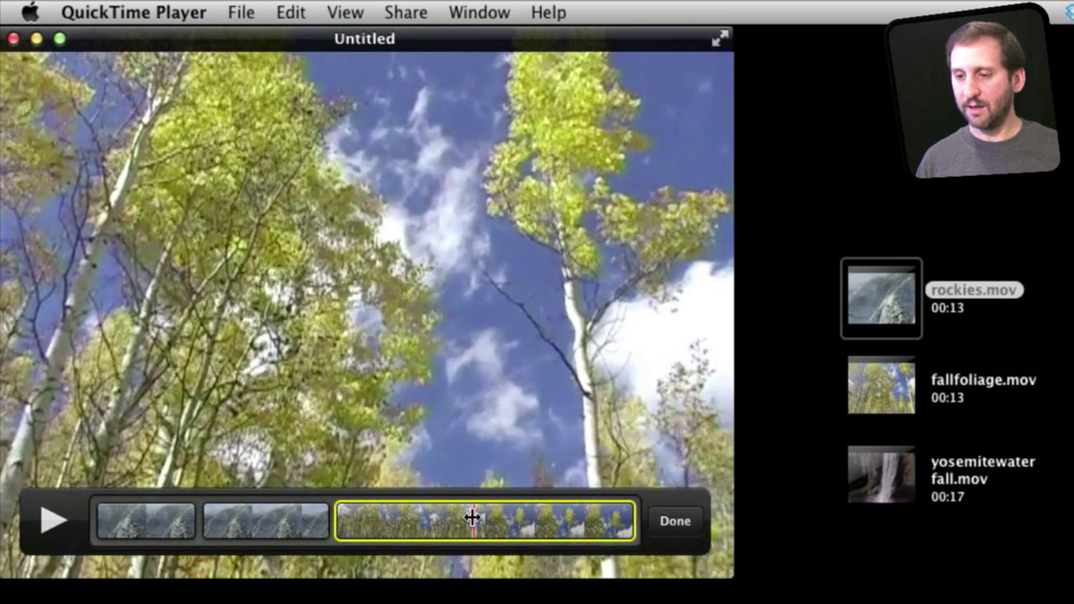
key("super+y")
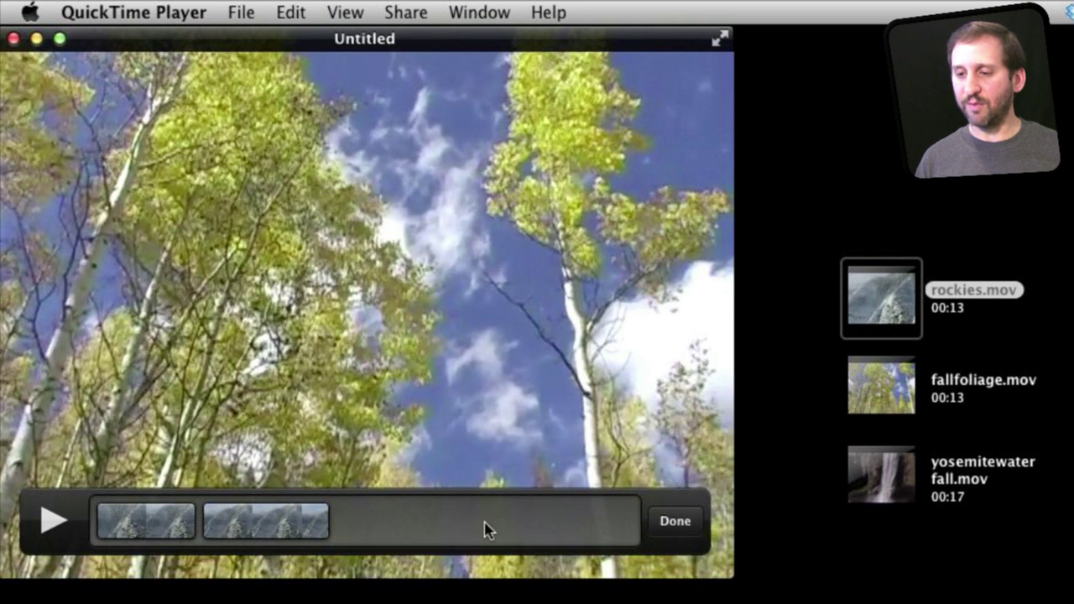
left_click_drag(427, 537, 236, 525)
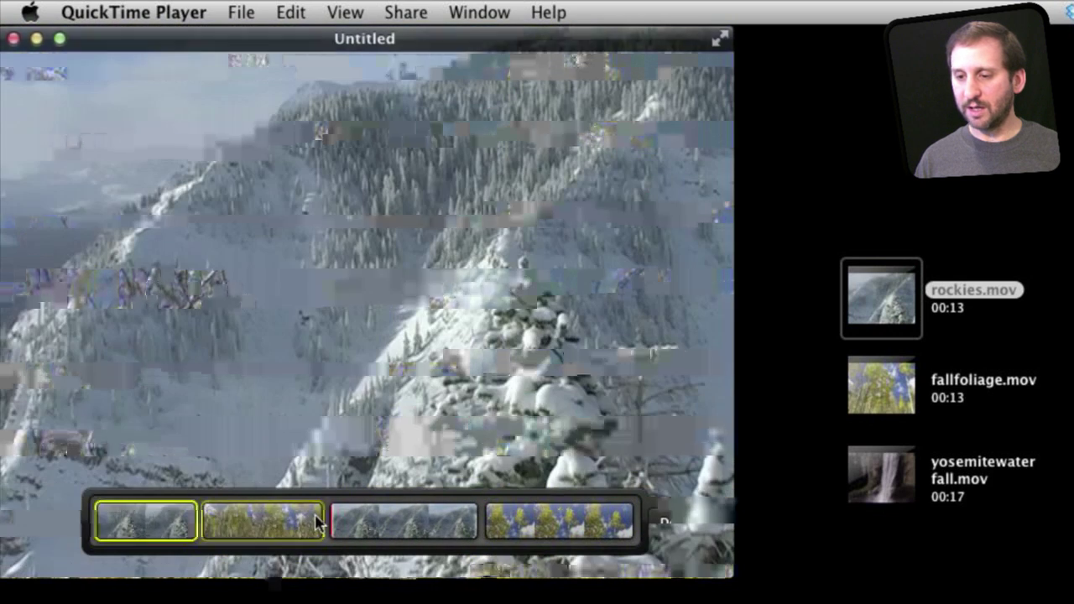